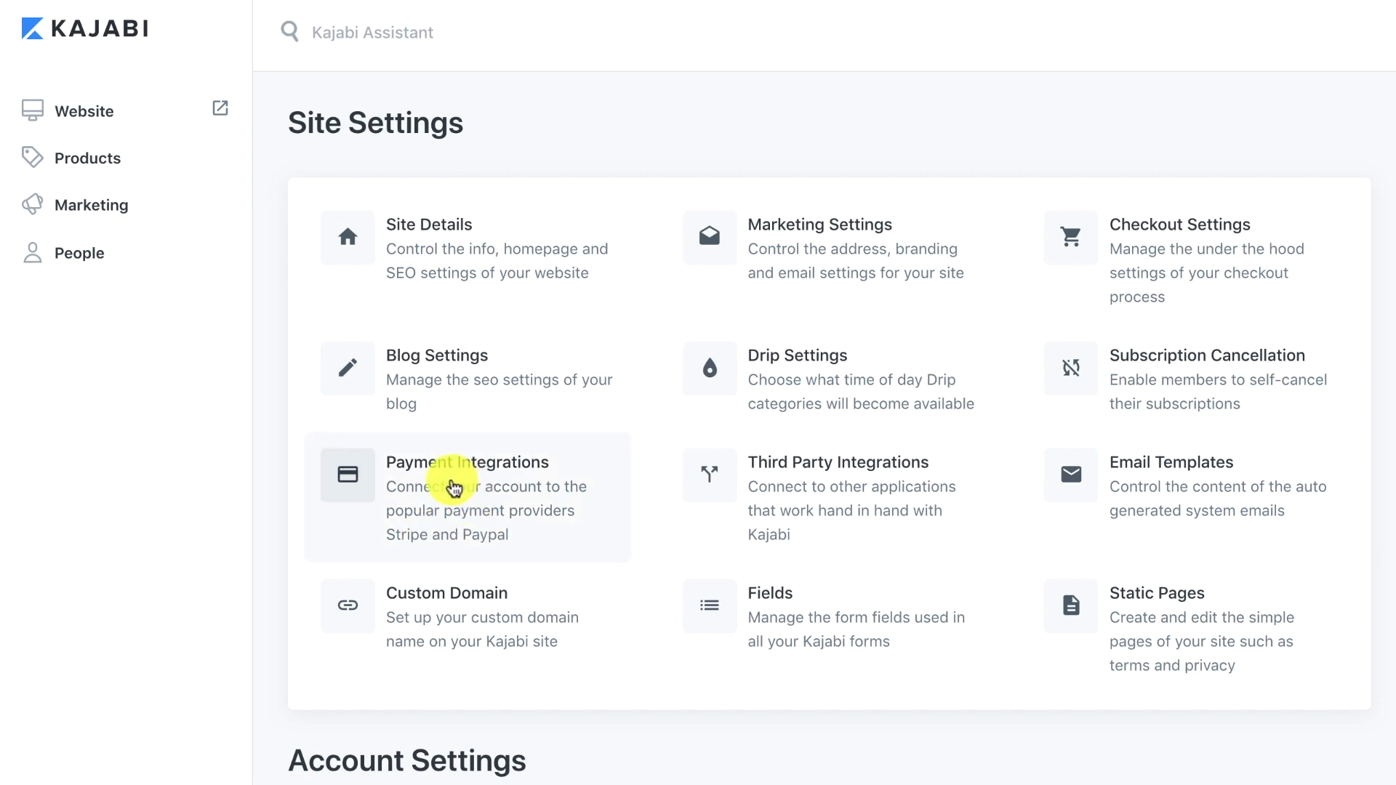
Step: Open the Payment Integrations settings area from Site Settings
{"action": "left_click", "coordinate": [454, 488]}
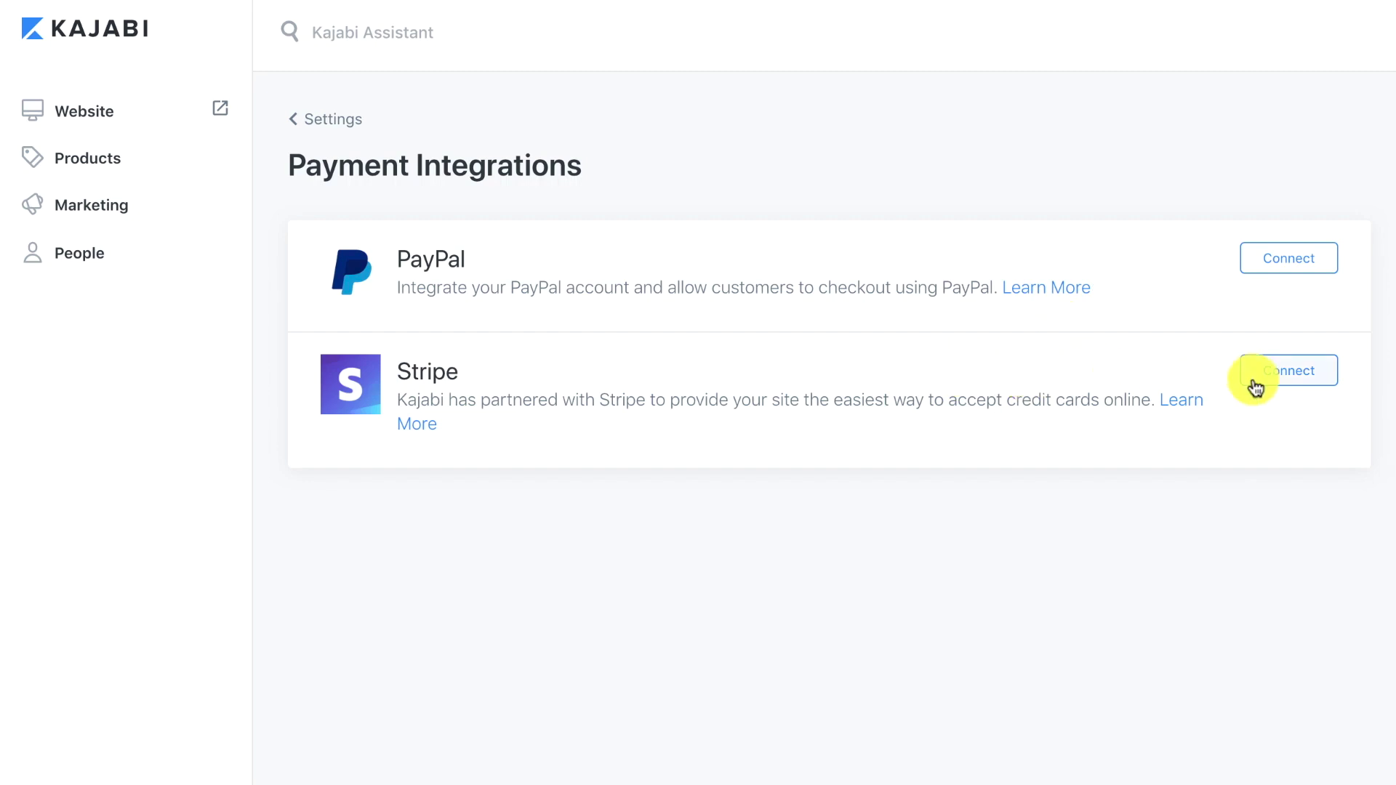
Step: Start connecting a Stripe account from the Payment Integrations page
{"action": "left_click", "coordinate": [1305, 379]}
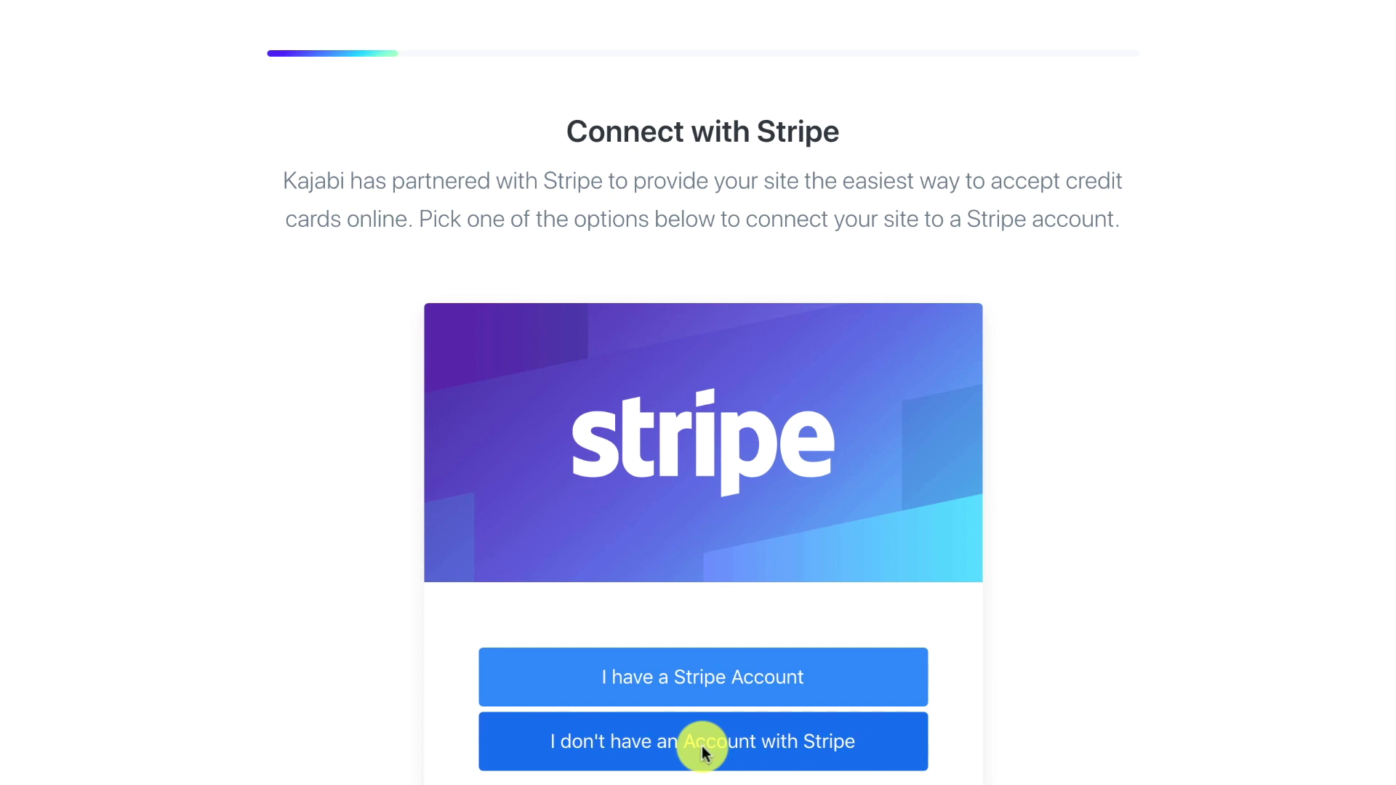
Step: Choose to create a brand-new Stripe account rather than linking an existing one
{"action": "left_click", "coordinate": [703, 752]}
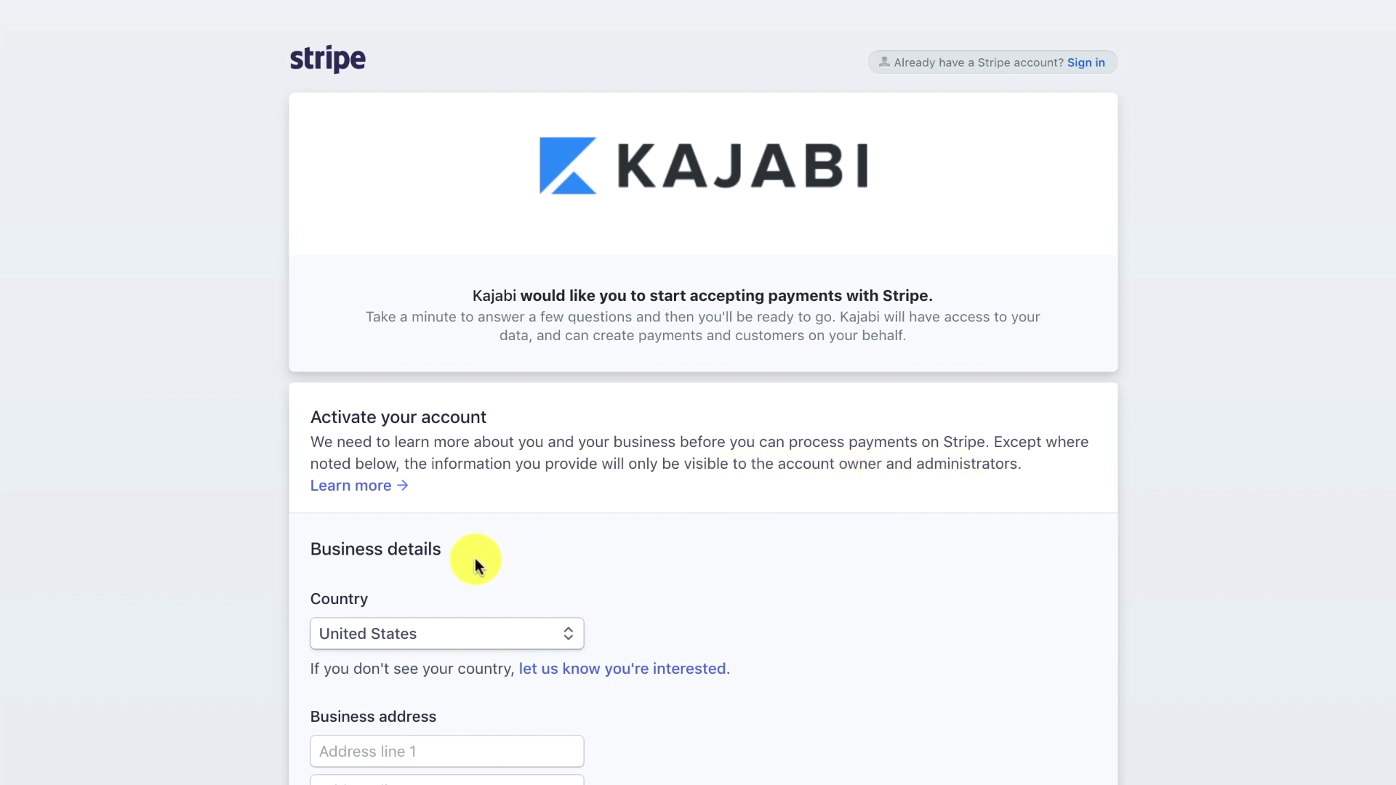
Step: Scroll down to Business details and fill in the business address
{"action": "scroll", "coordinate": [451, 574], "scroll_direction": "down", "scroll_amount": 7}
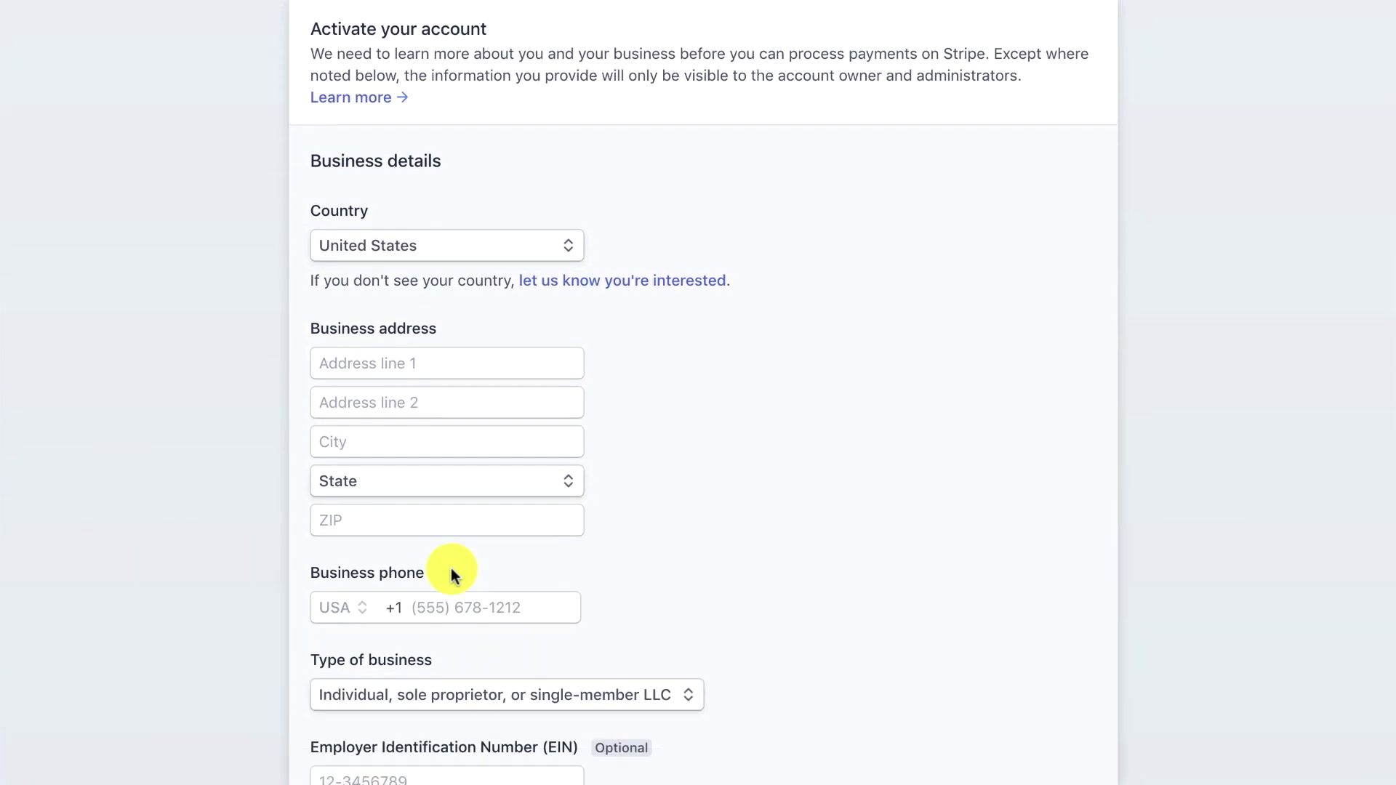
{"action": "scroll", "coordinate": [454, 577], "scroll_direction": "down", "scroll_amount": 1}
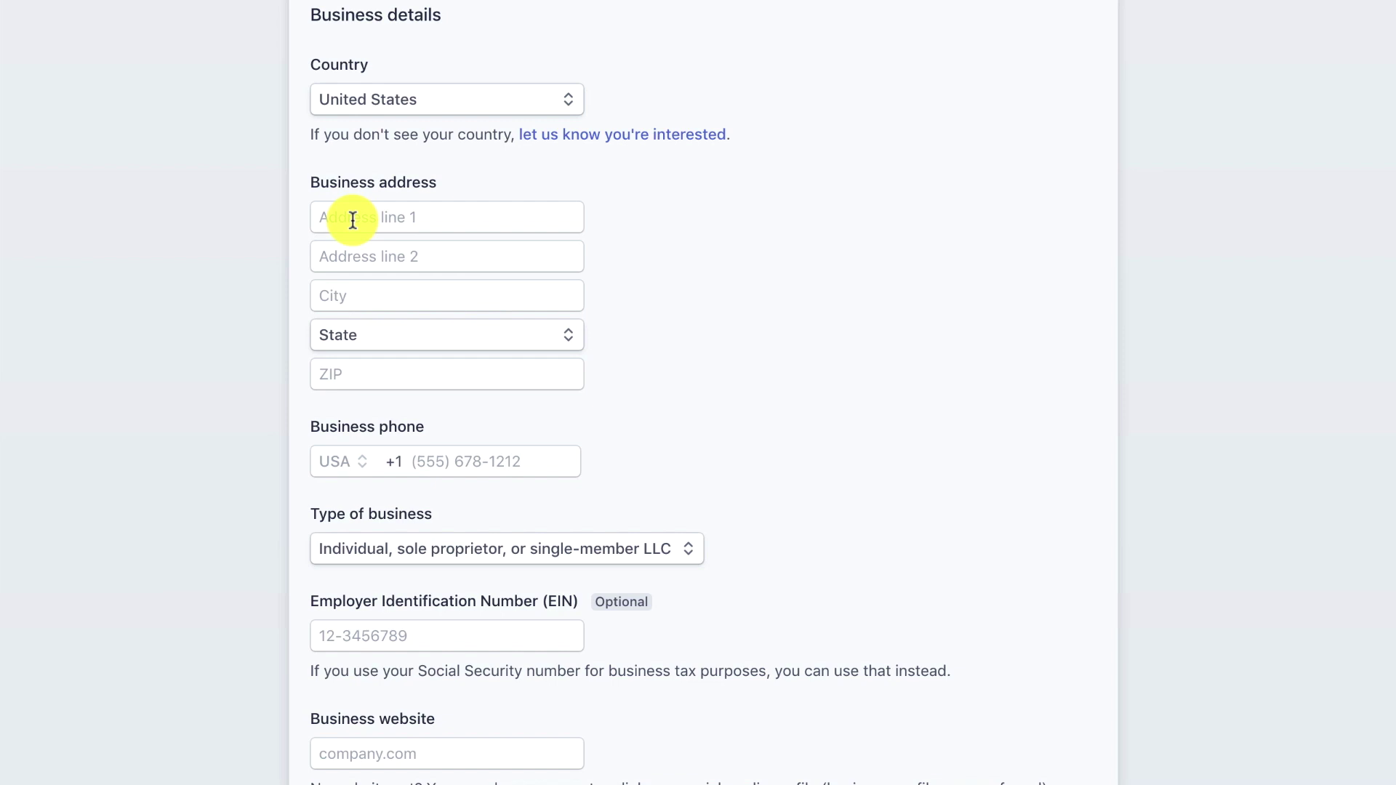
{"action": "left_click", "coordinate": [353, 220]}
{"action": "left_click", "coordinate": [505, 423]}
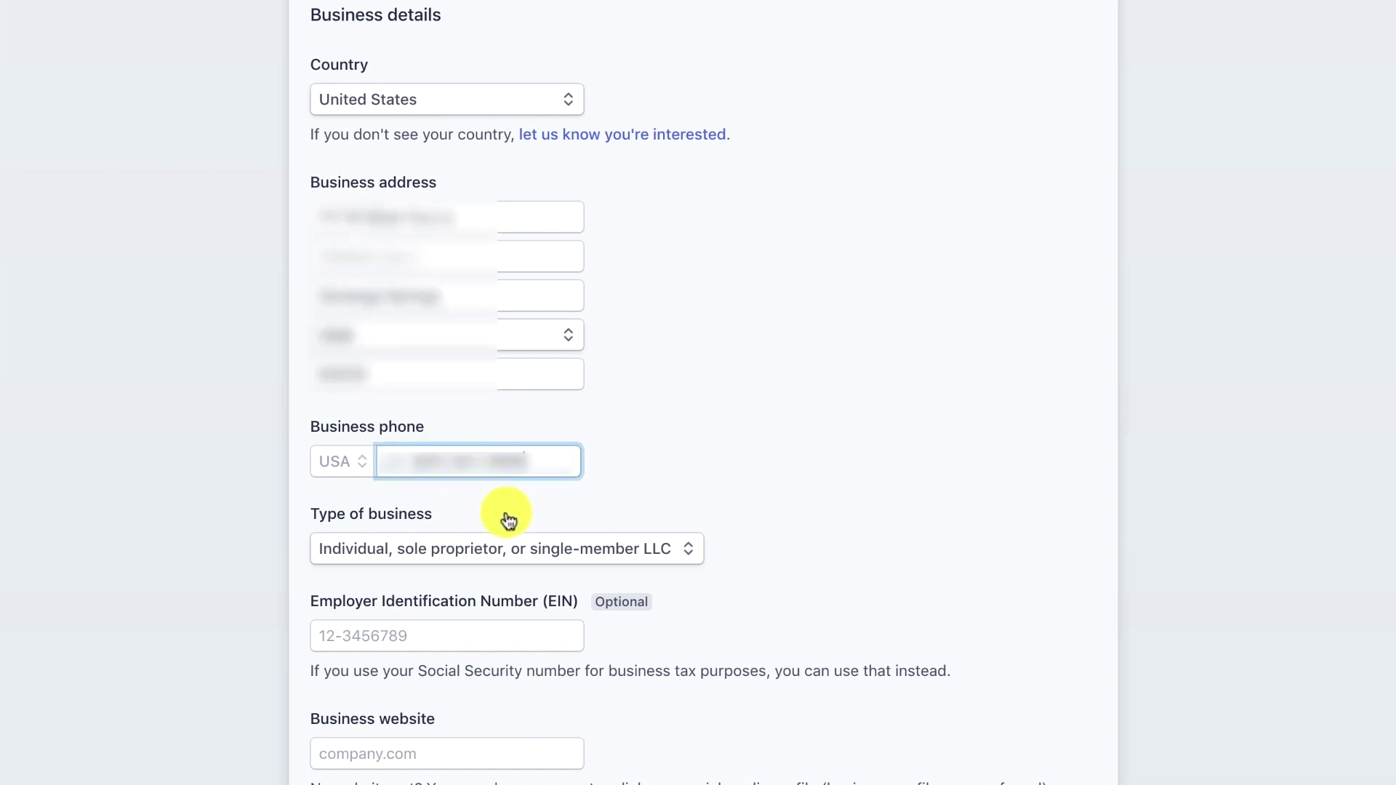
Step: Enter the business phone number and set Type of business to Limited liability company (LLC)
{"action": "left_click", "coordinate": [499, 542]}
{"action": "left_click", "coordinate": [352, 524]}
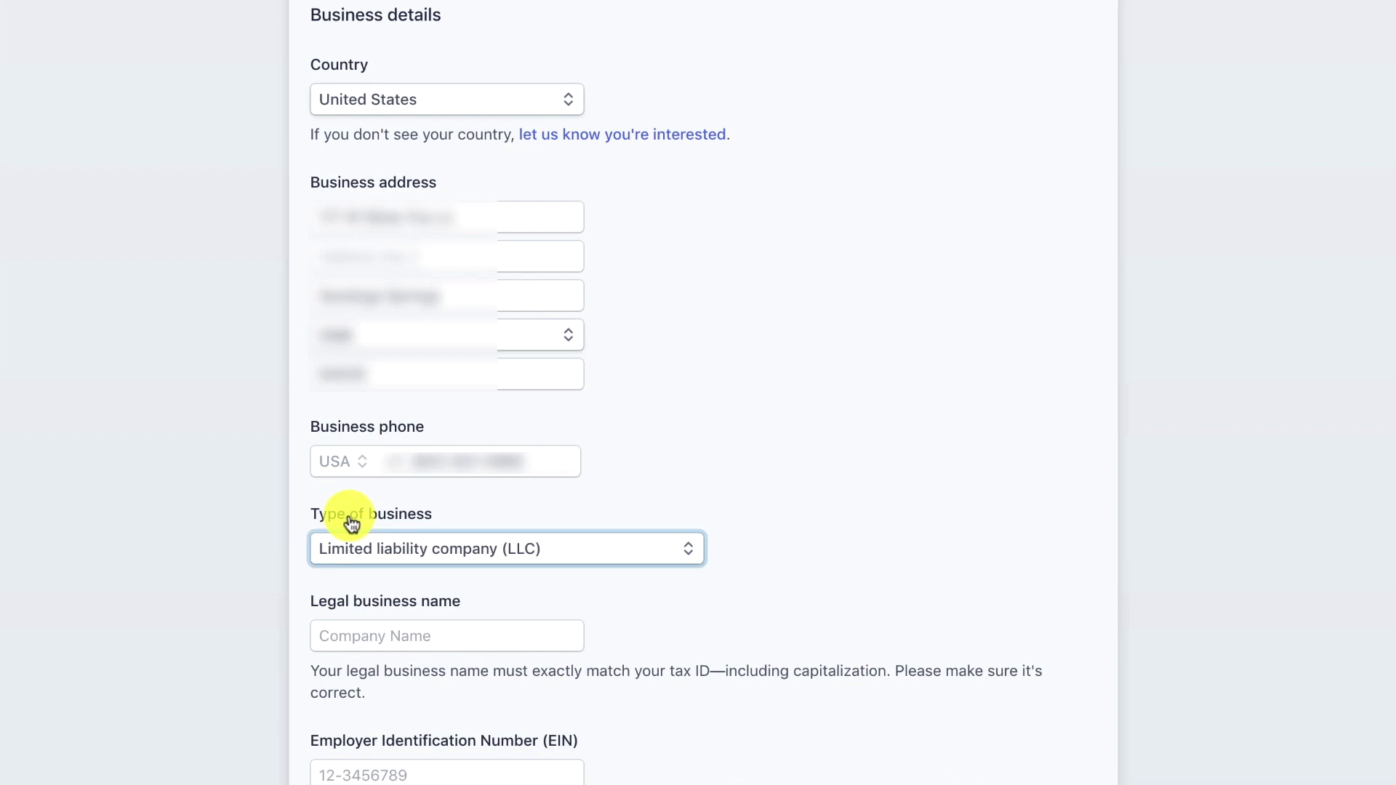
{"action": "left_click", "coordinate": [401, 551]}
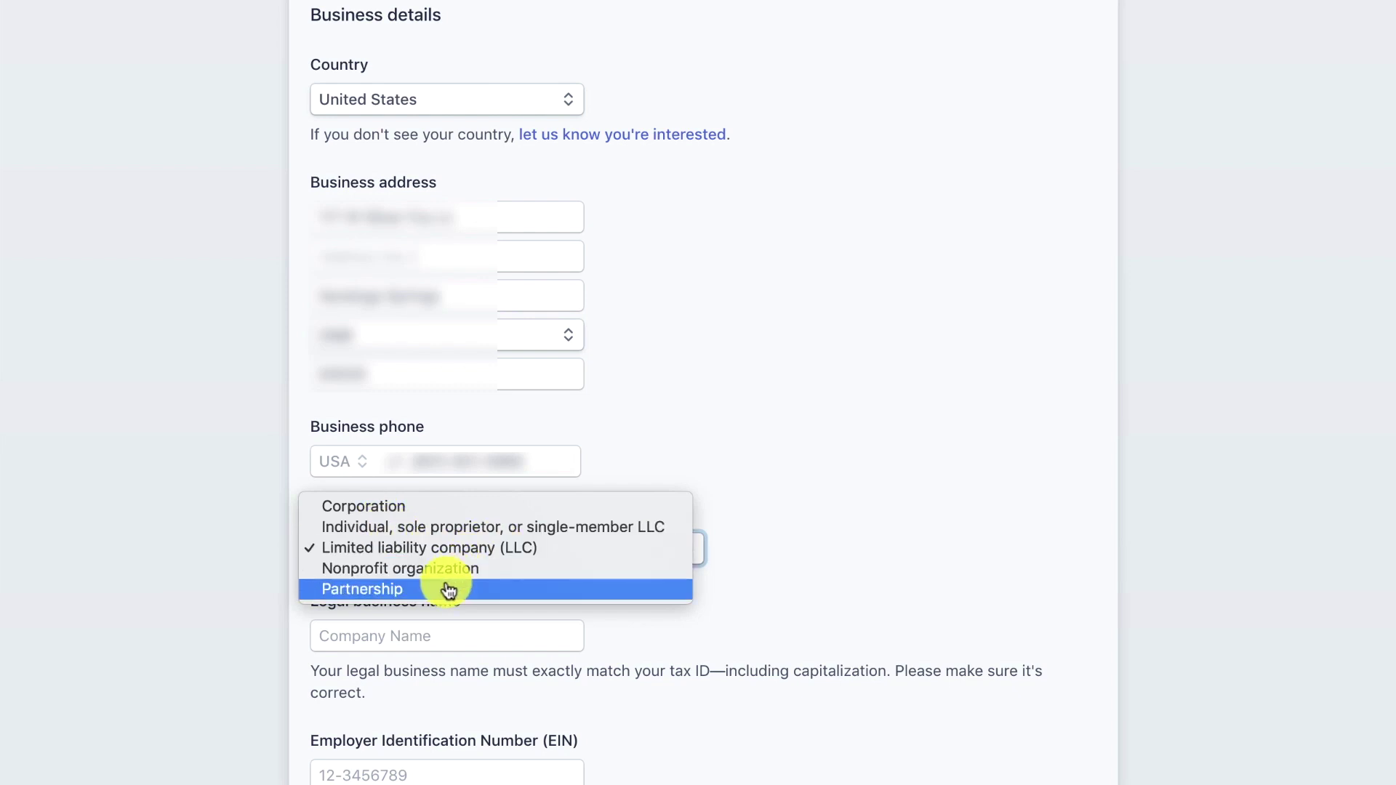
{"action": "left_click", "coordinate": [444, 547]}
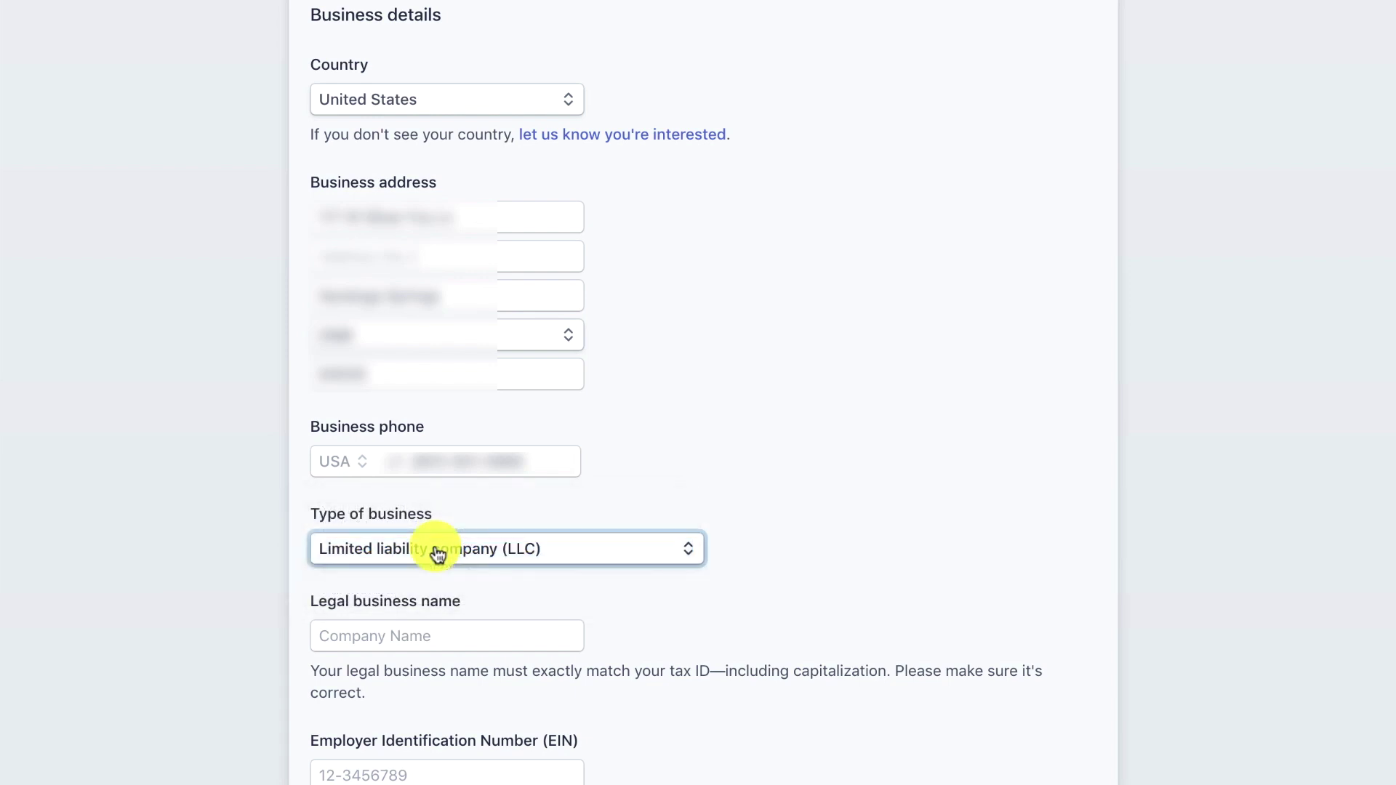
Step: Paste in the legal business name and the Employer Identification Number
{"action": "left_click", "coordinate": [408, 637]}
{"action": "key", "text": "ctrl+v"}
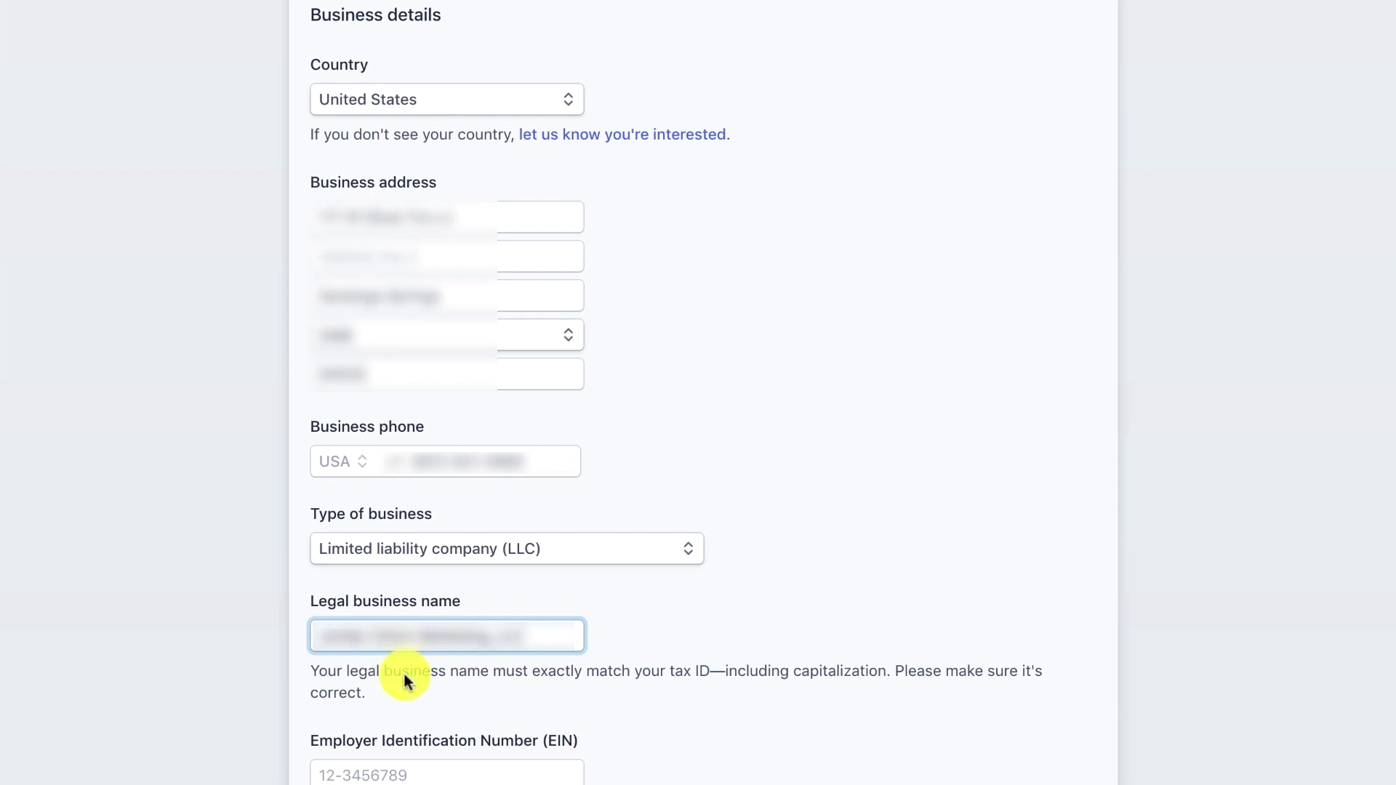
{"action": "left_click", "coordinate": [376, 775]}
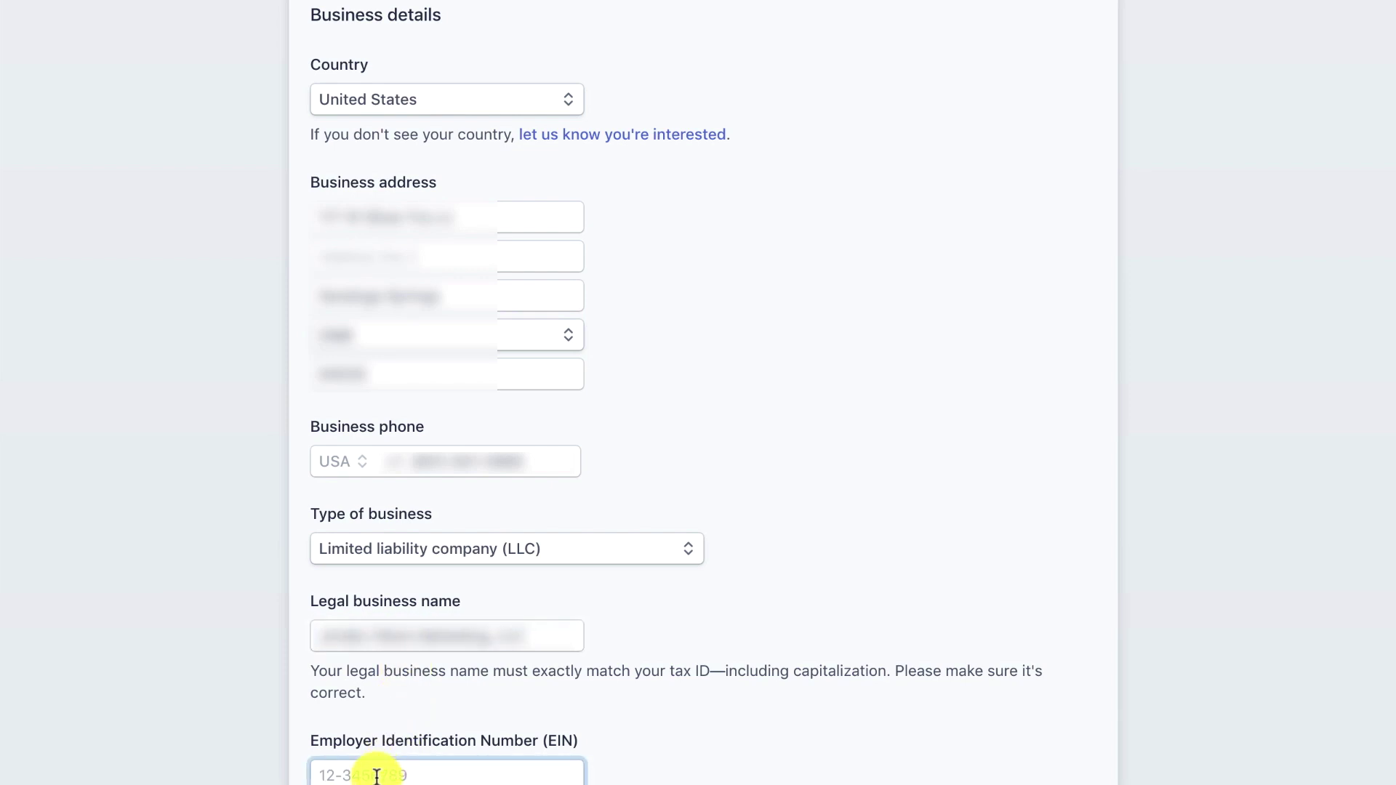
{"action": "key", "text": "ctrl+v"}
Step: Enter the business website URL in the Business website field
{"action": "scroll", "coordinate": [360, 329], "scroll_direction": "down", "scroll_amount": 8}
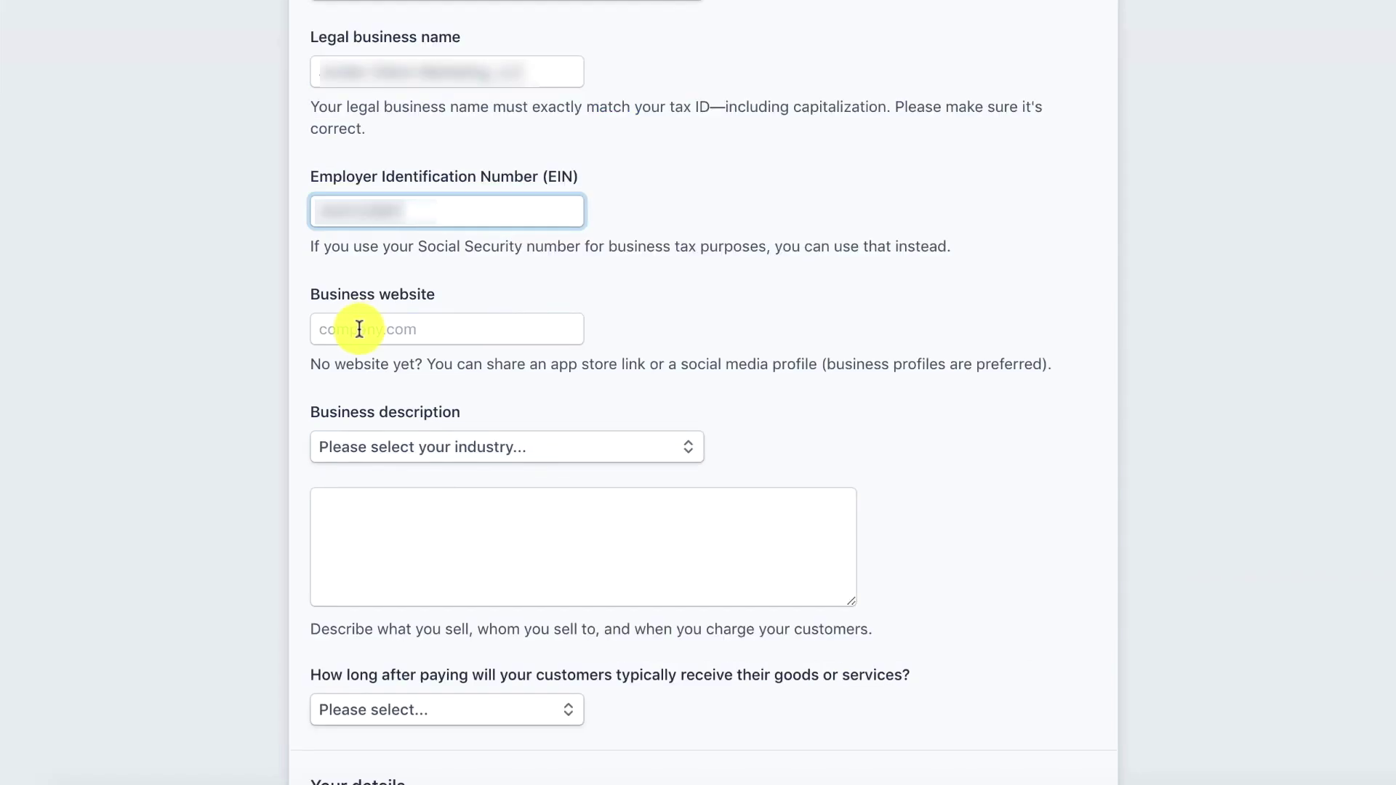
{"action": "left_click", "coordinate": [359, 329]}
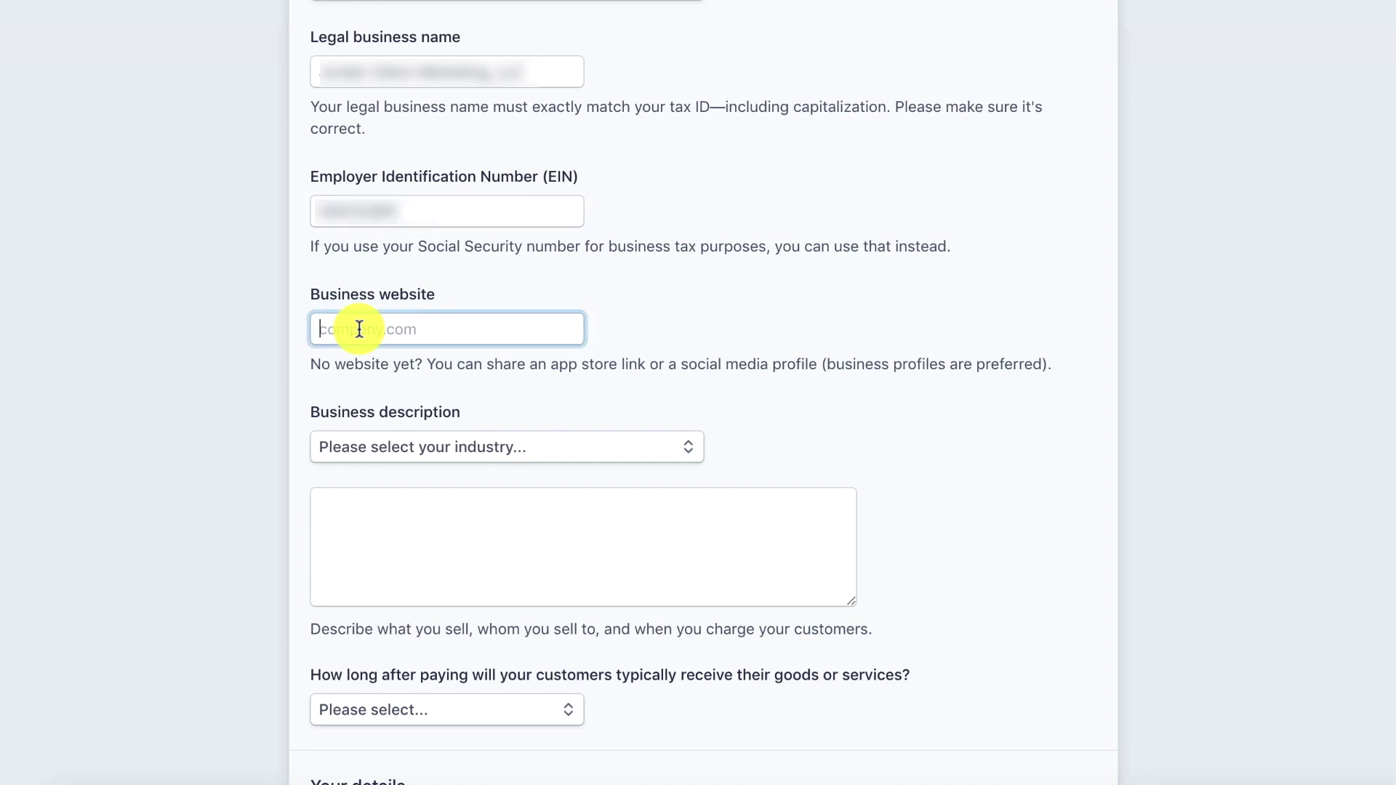
{"action": "type", "text": "ht"}
{"action": "type", "text": "tps://jordanoutside.com"}
{"action": "key", "text": "Tab"}
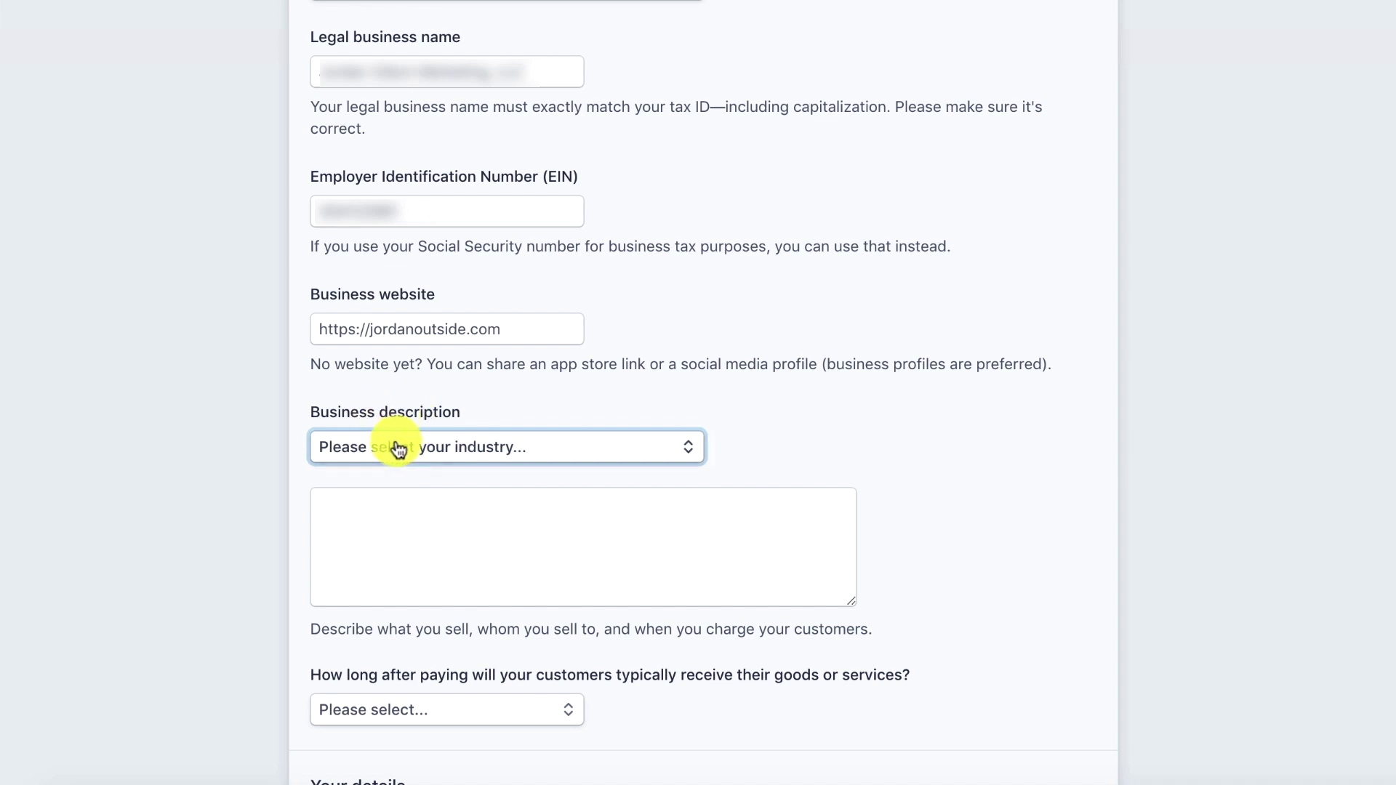
Step: Pick Blogs and written content from the industry list under Digital products
{"action": "left_click", "coordinate": [444, 453]}
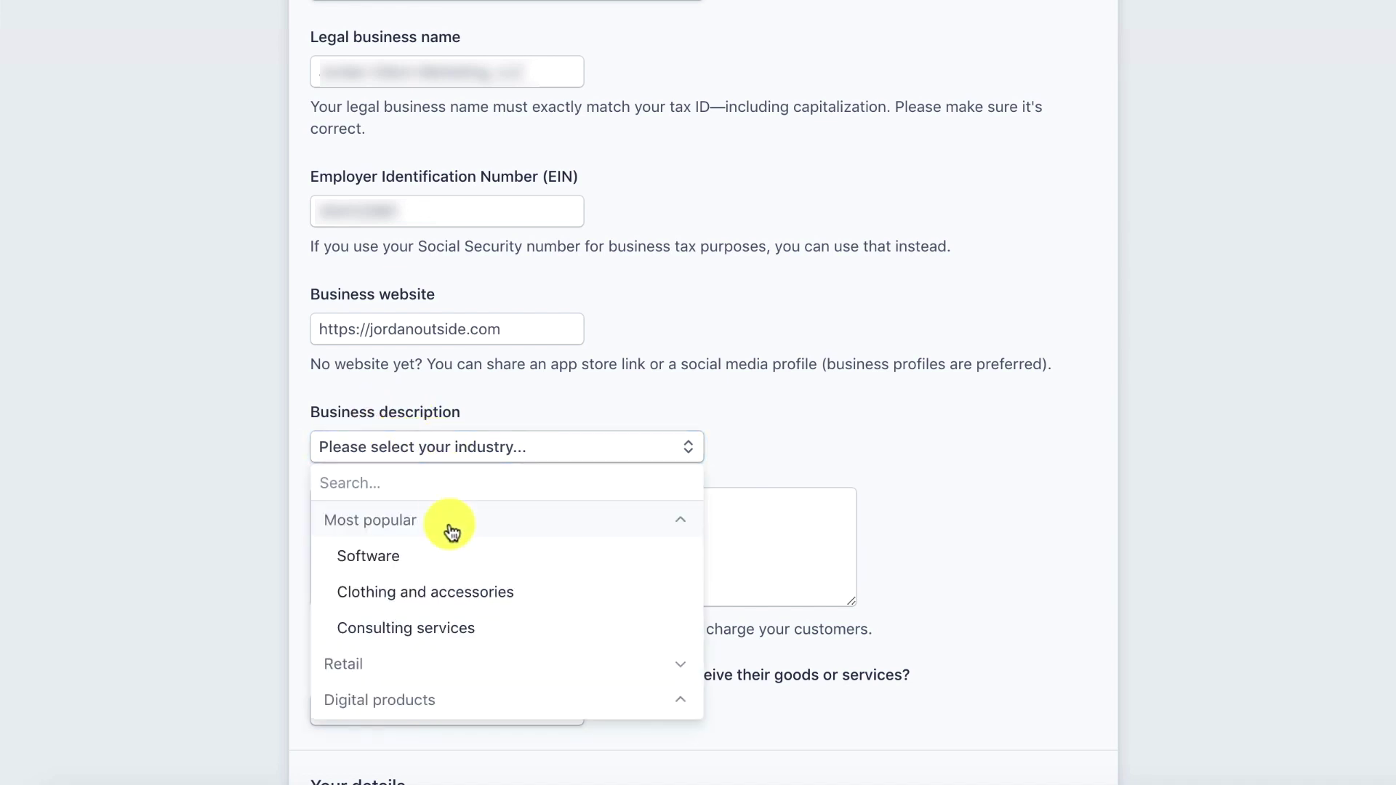
{"action": "scroll", "coordinate": [452, 530], "scroll_direction": "down", "scroll_amount": 3}
{"action": "scroll", "coordinate": [451, 533], "scroll_direction": "down", "scroll_amount": 1}
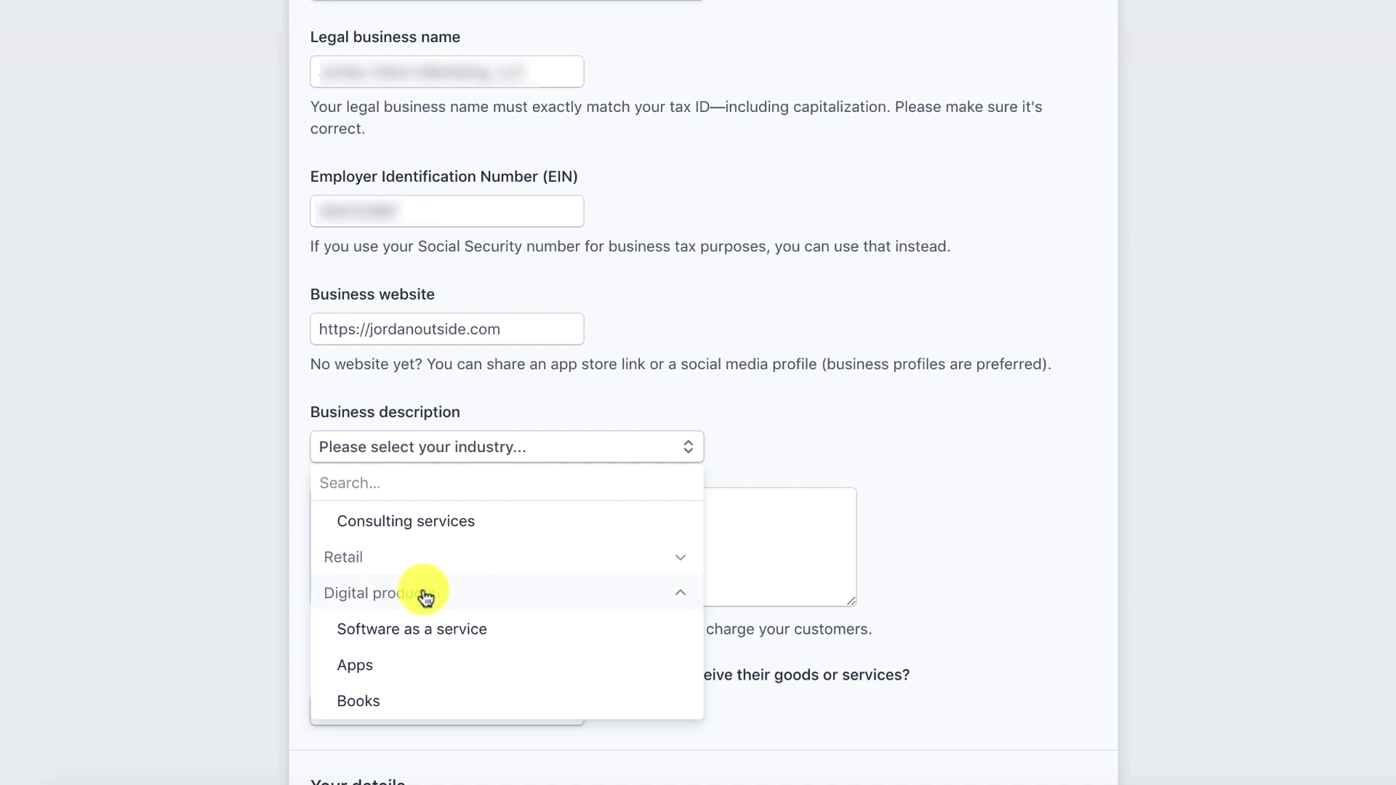
{"action": "scroll", "coordinate": [425, 598], "scroll_direction": "down", "scroll_amount": 5}
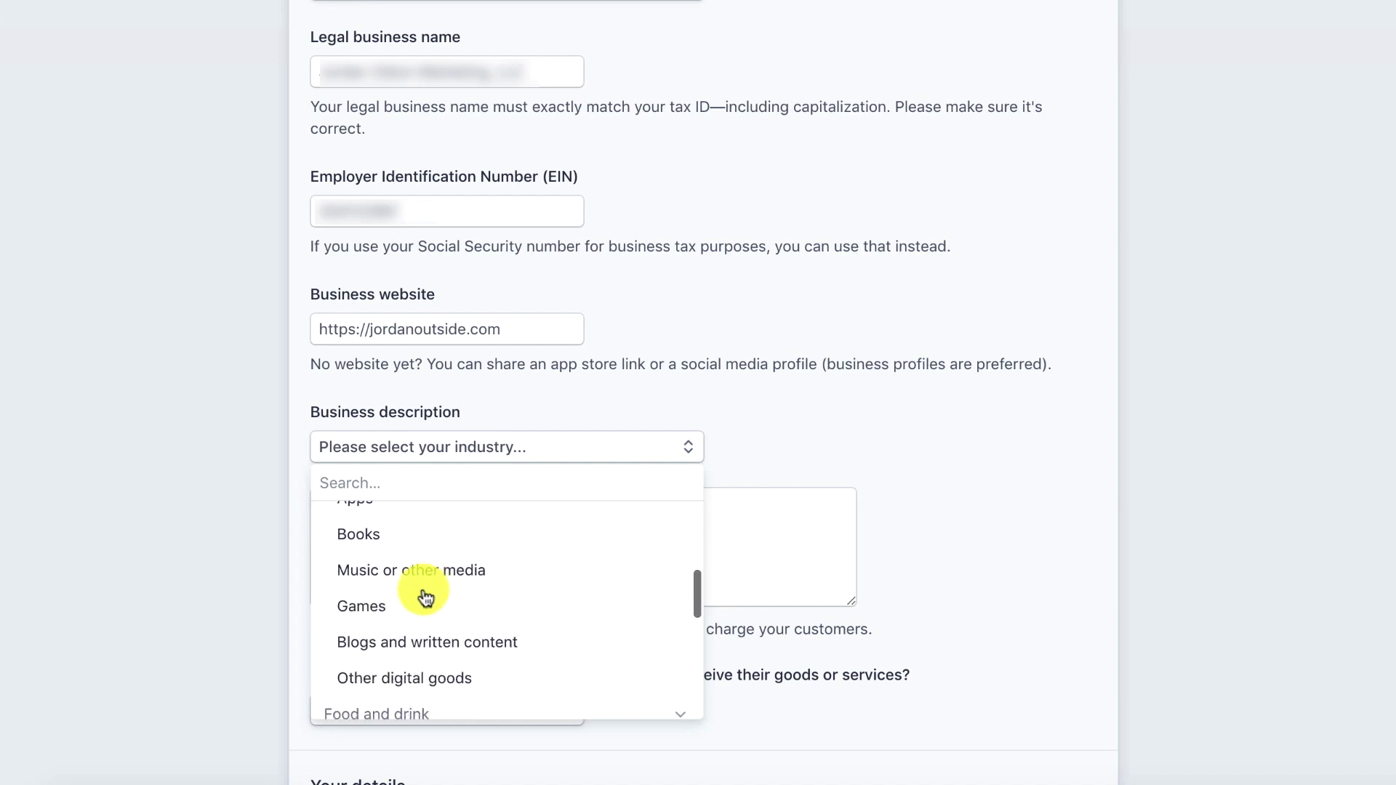
{"action": "left_click", "coordinate": [451, 628]}
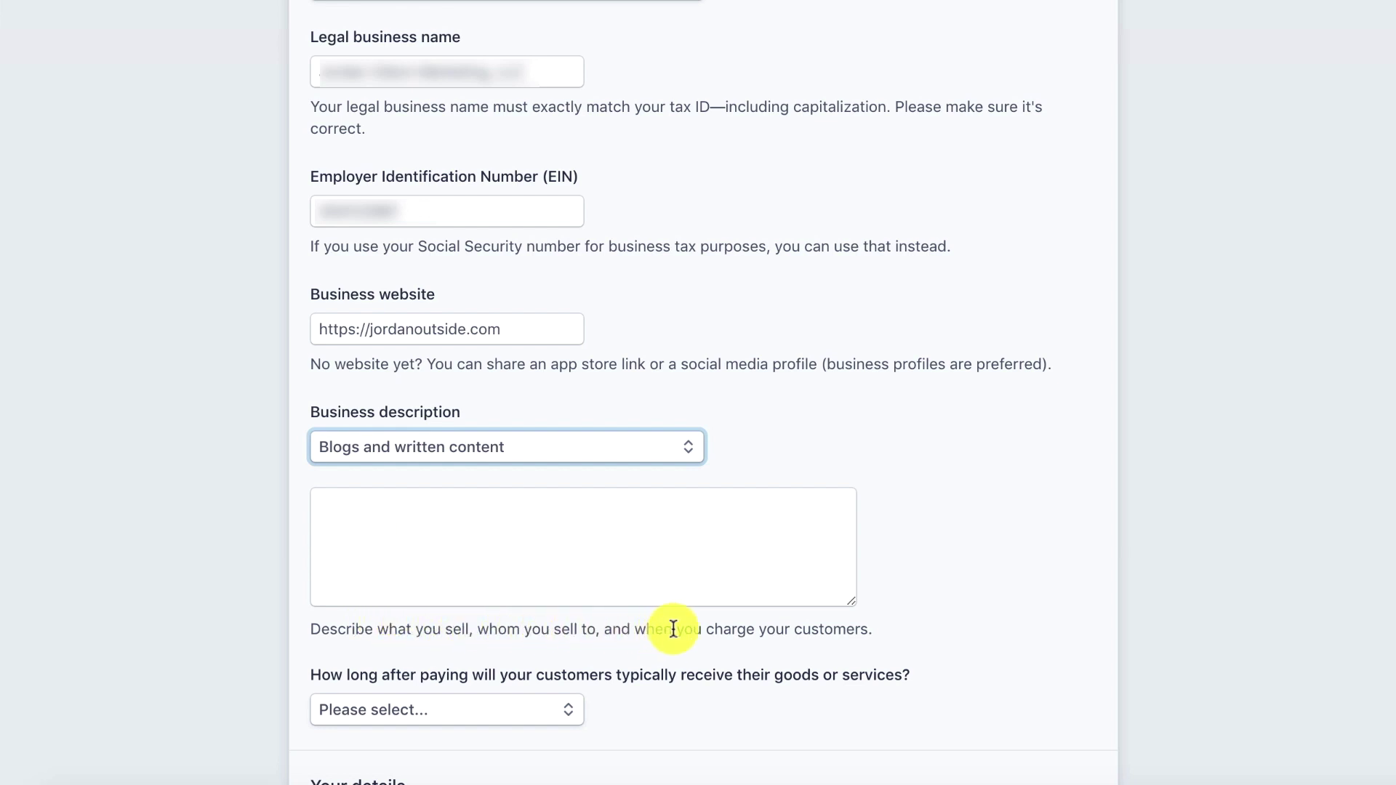
Step: Paste a description of selling digital travel courses into the business description box
{"action": "left_click", "coordinate": [351, 531]}
{"action": "type", "text": "I sell digital travel courses to people who like to travel. I charge my customers when they decide to purchase a course on my Website."}
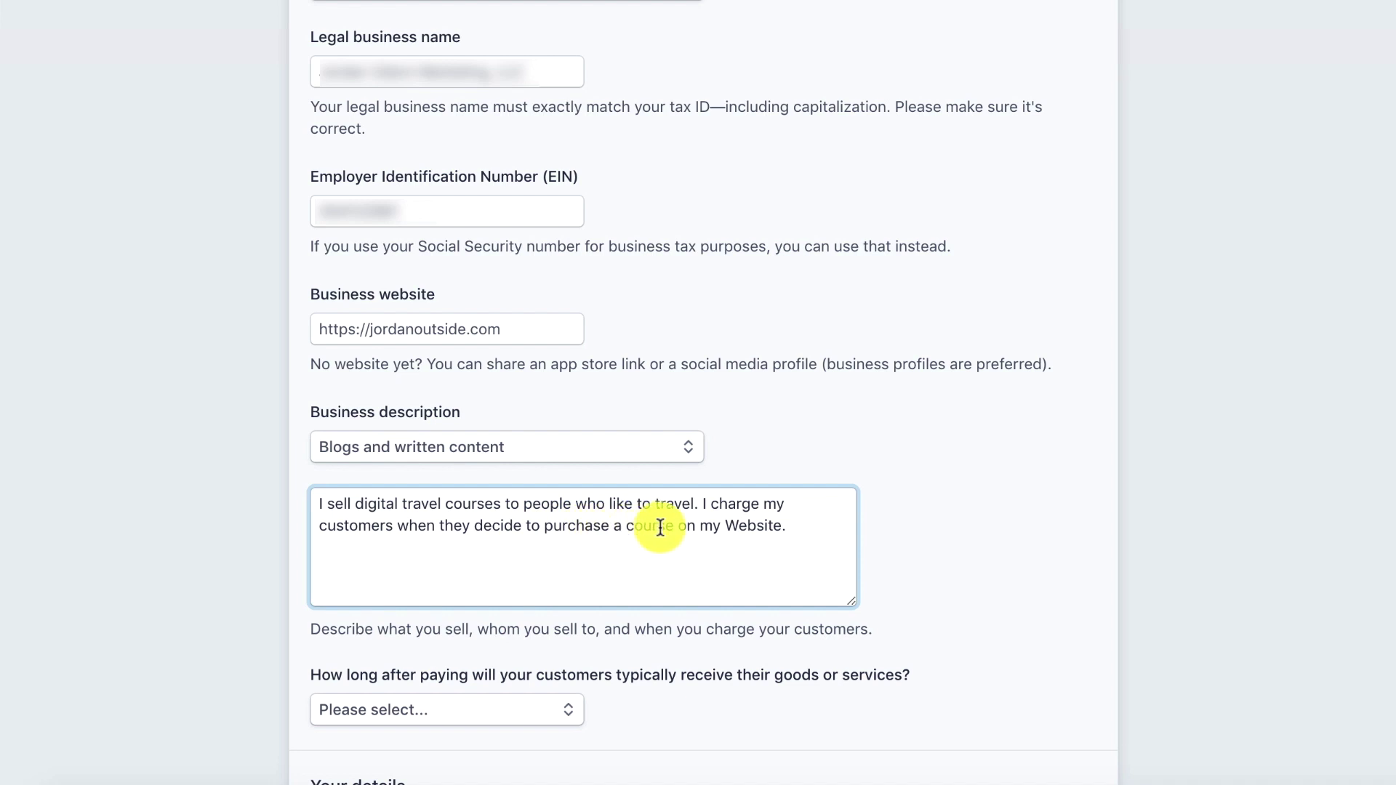
{"action": "scroll", "coordinate": [538, 581], "scroll_direction": "down", "scroll_amount": 2}
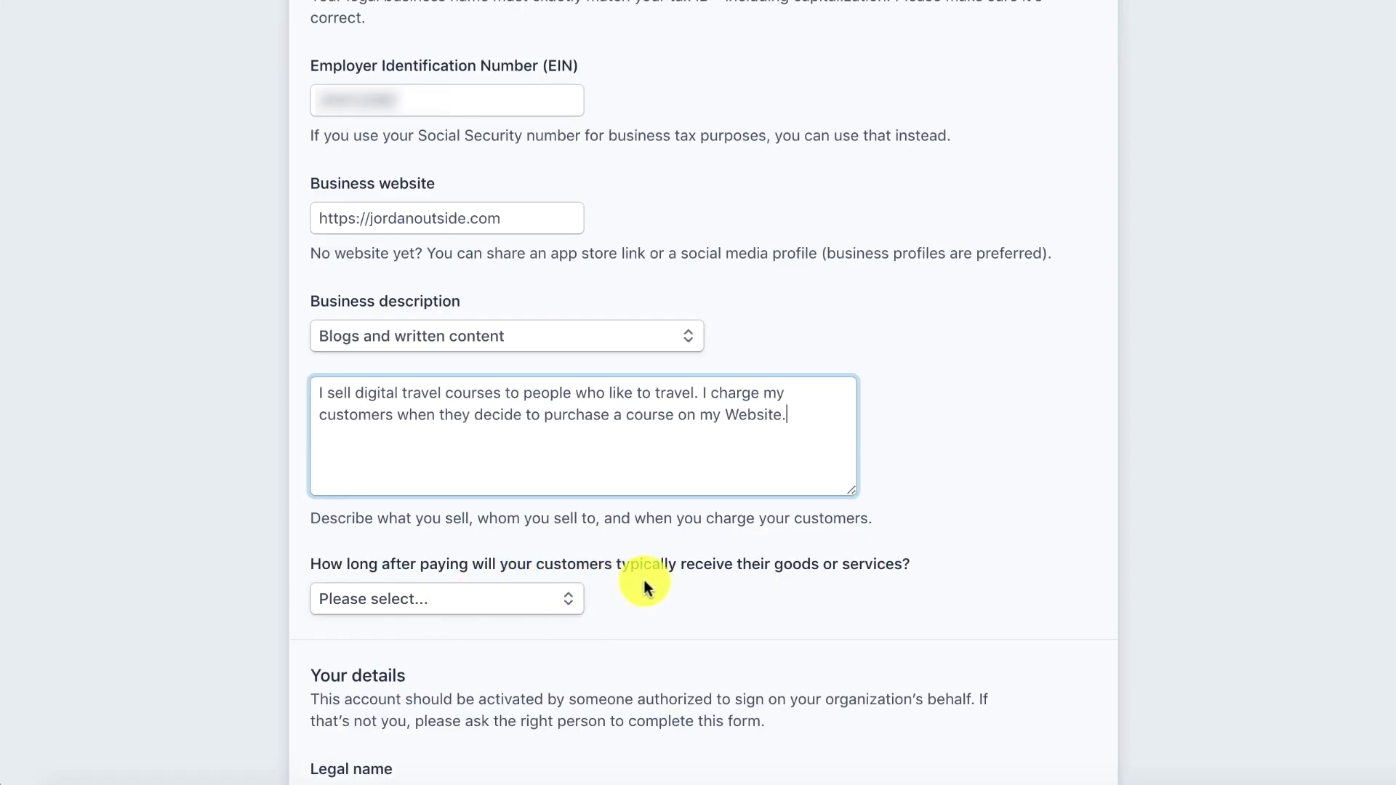
Step: Set the customer delivery time to Within one day
{"action": "left_click", "coordinate": [564, 604]}
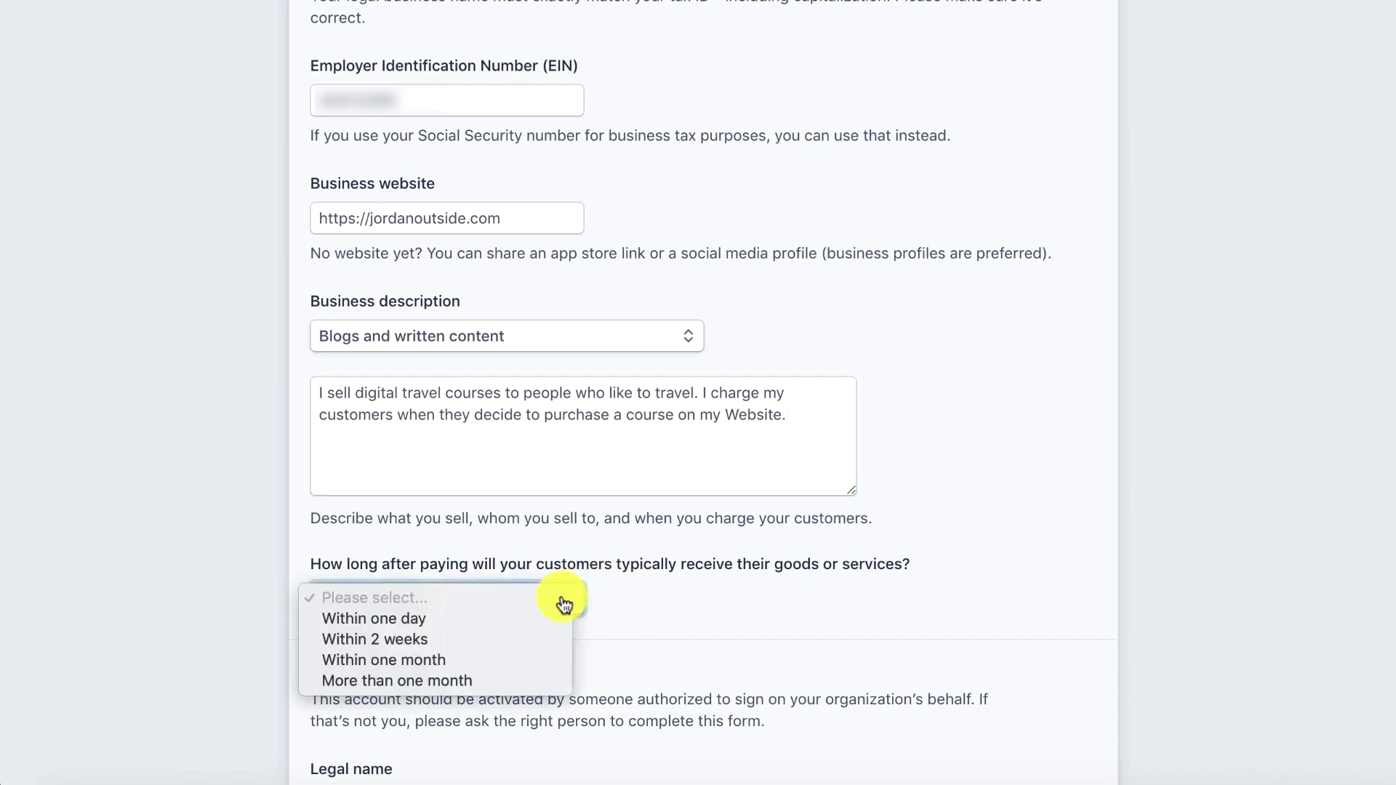
{"action": "left_click", "coordinate": [567, 618]}
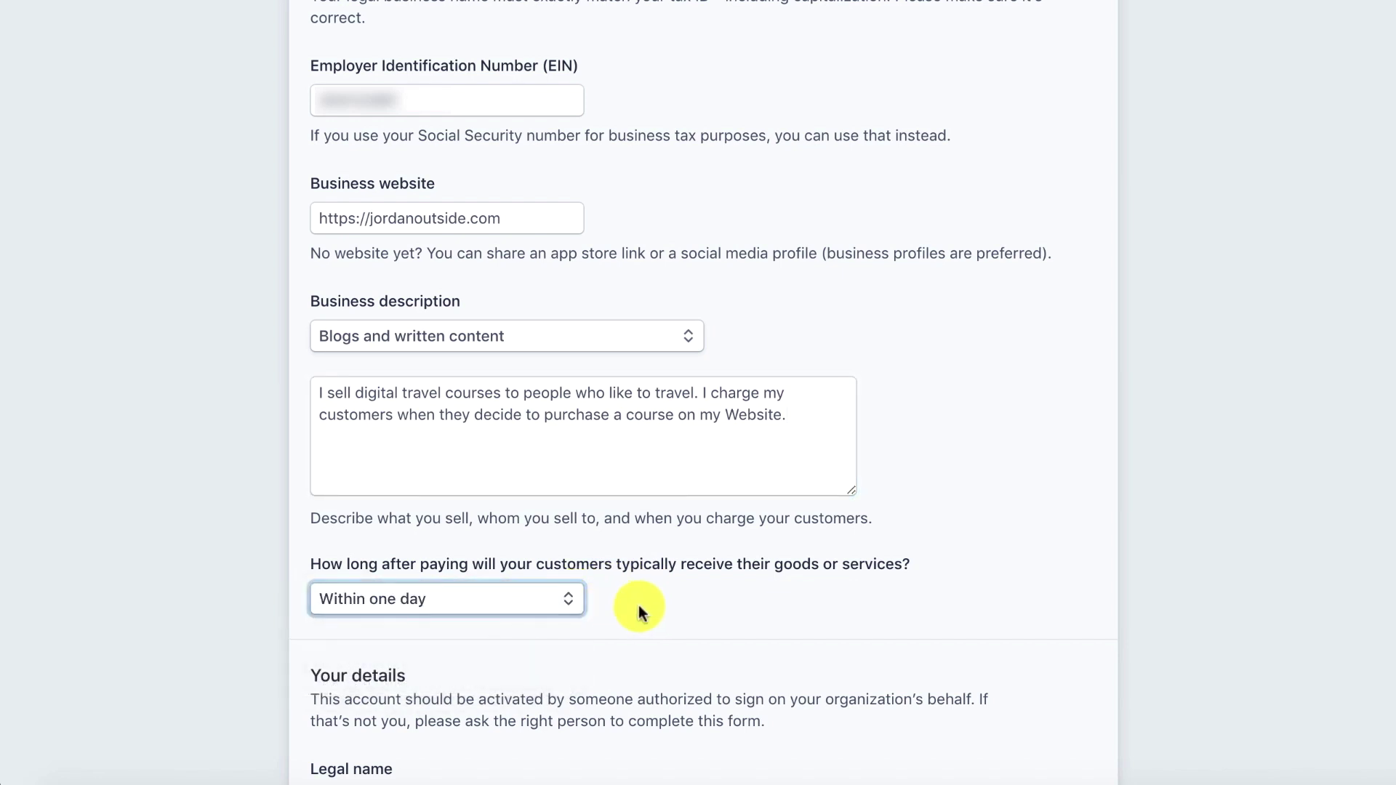
{"action": "scroll", "coordinate": [474, 486], "scroll_direction": "down", "scroll_amount": 4}
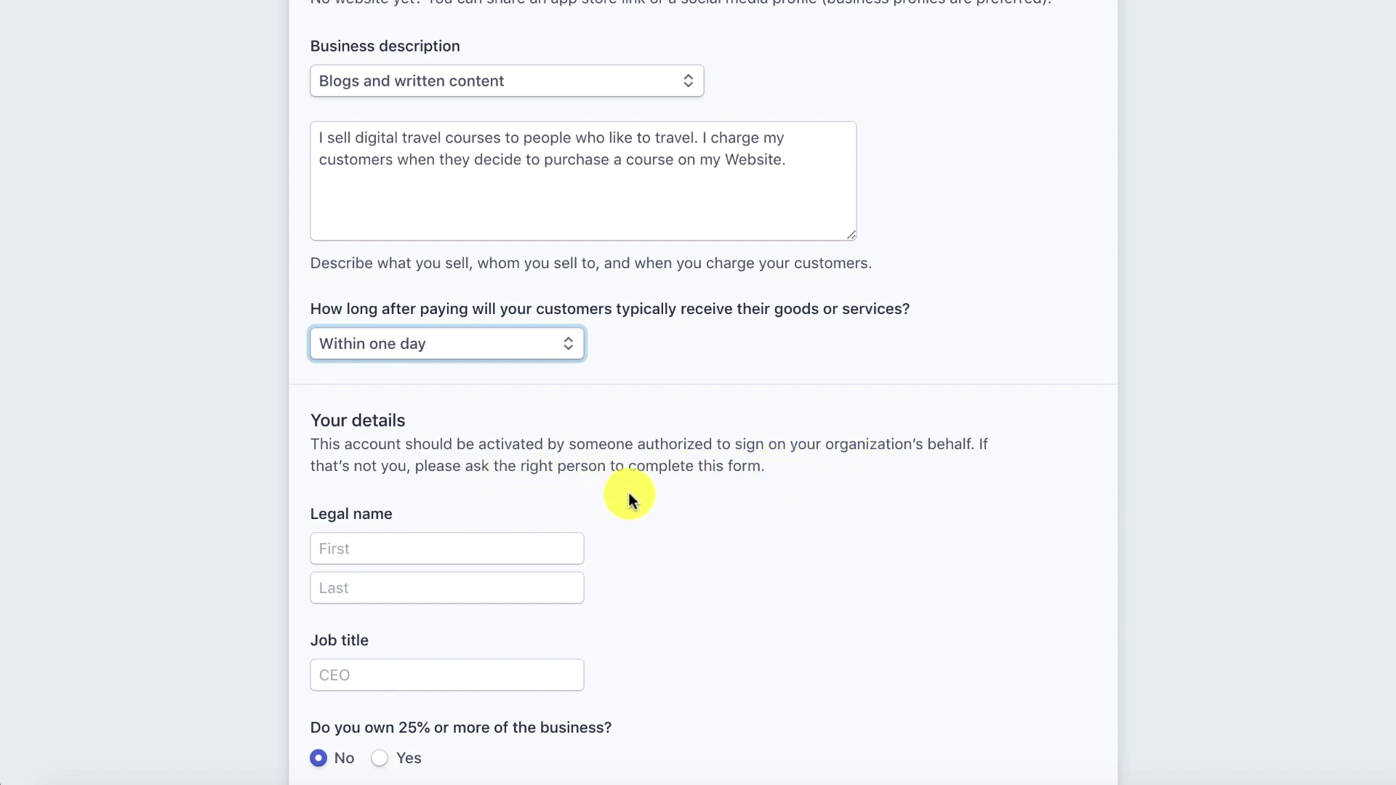
{"action": "scroll", "coordinate": [629, 497], "scroll_direction": "down", "scroll_amount": 5}
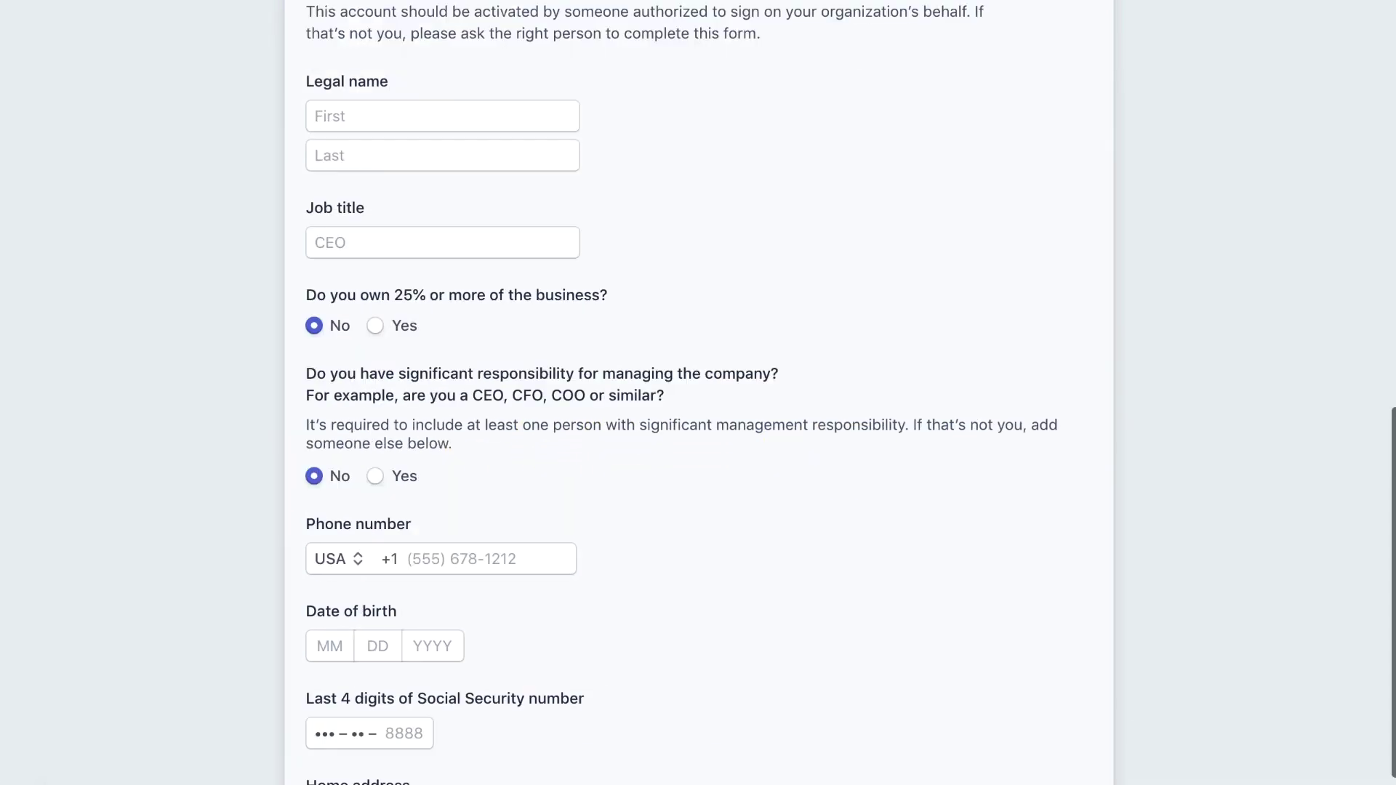
Step: Enter the representative's legal first and last name
{"action": "left_click", "coordinate": [346, 115]}
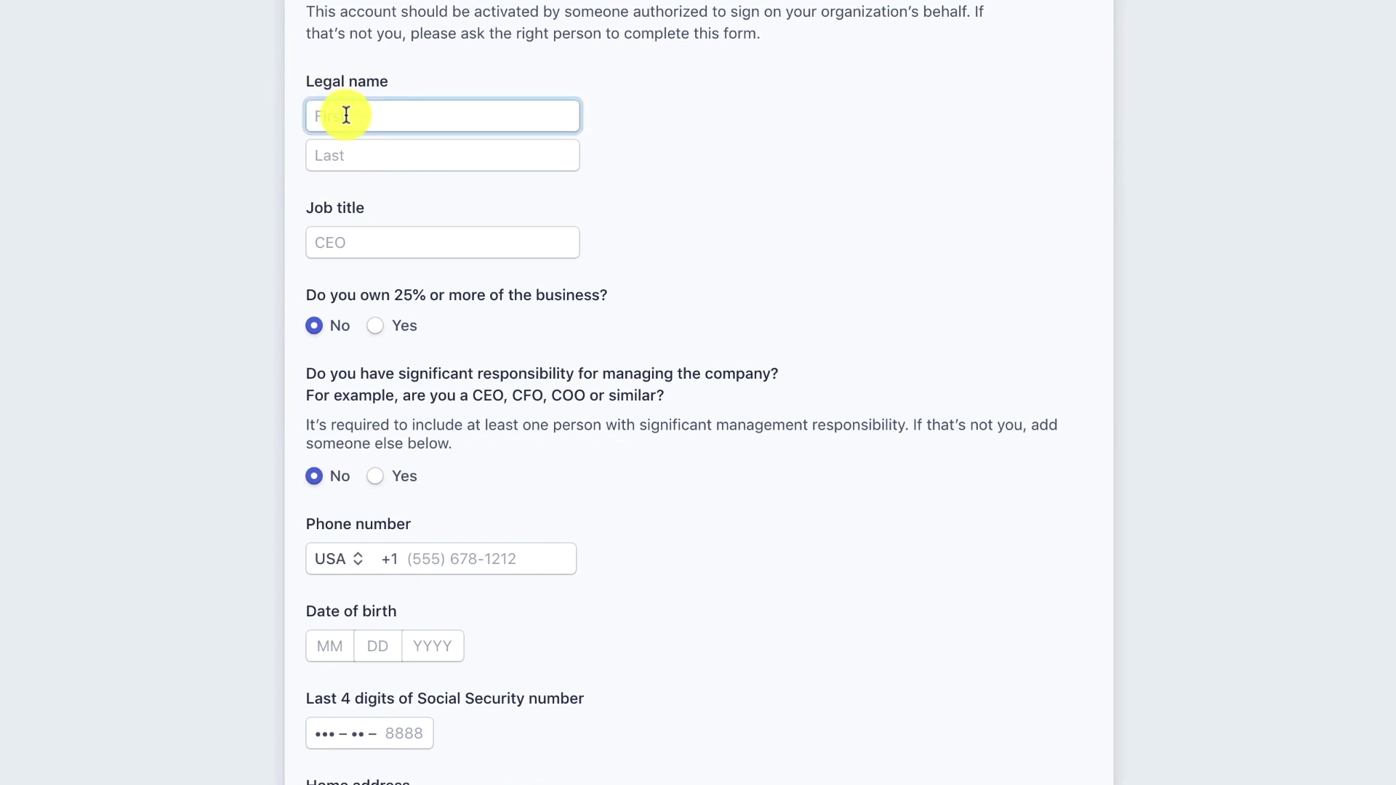
{"action": "key", "text": "Tab"}
{"action": "key", "text": "Tab"}
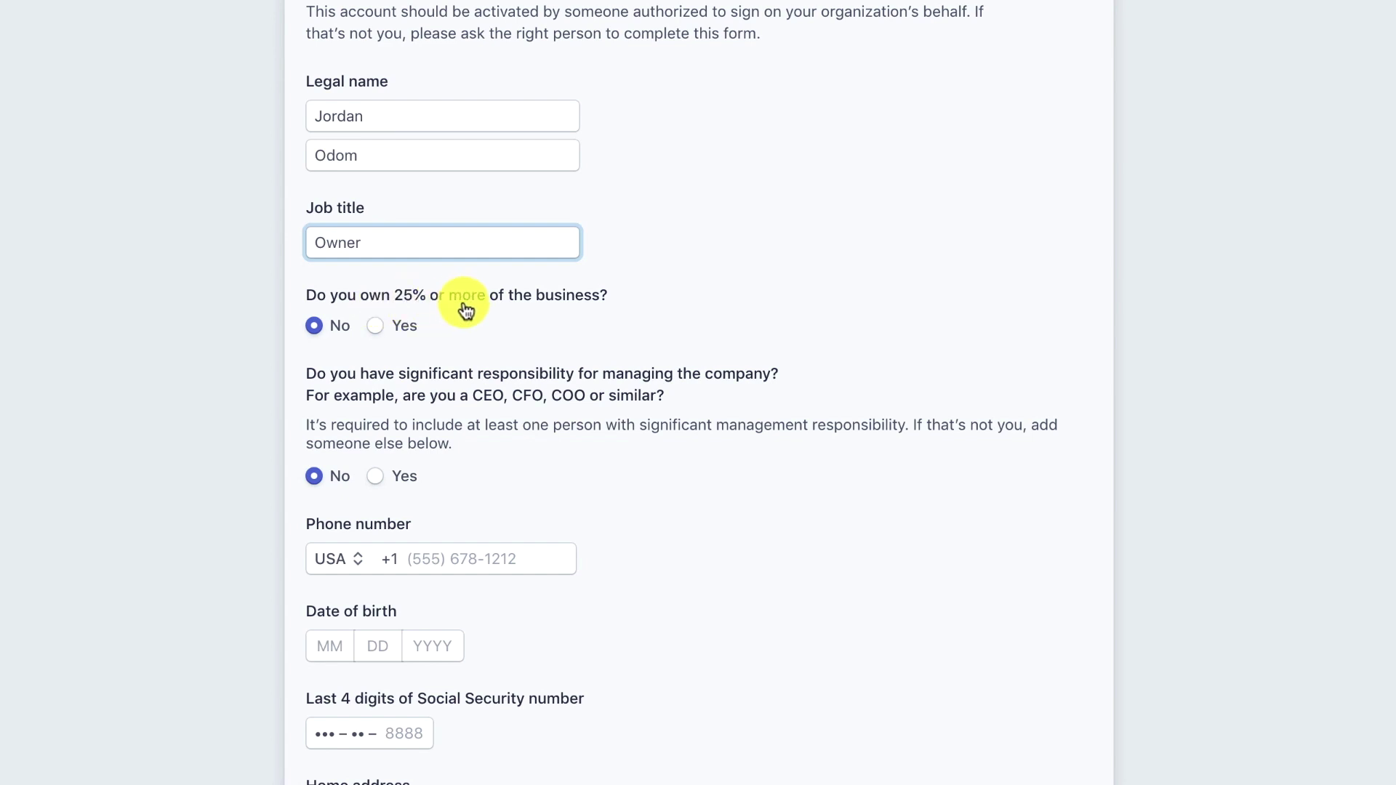
Step: Mark the representative as a 75% owner with significant management responsibility
{"action": "left_click", "coordinate": [375, 329]}
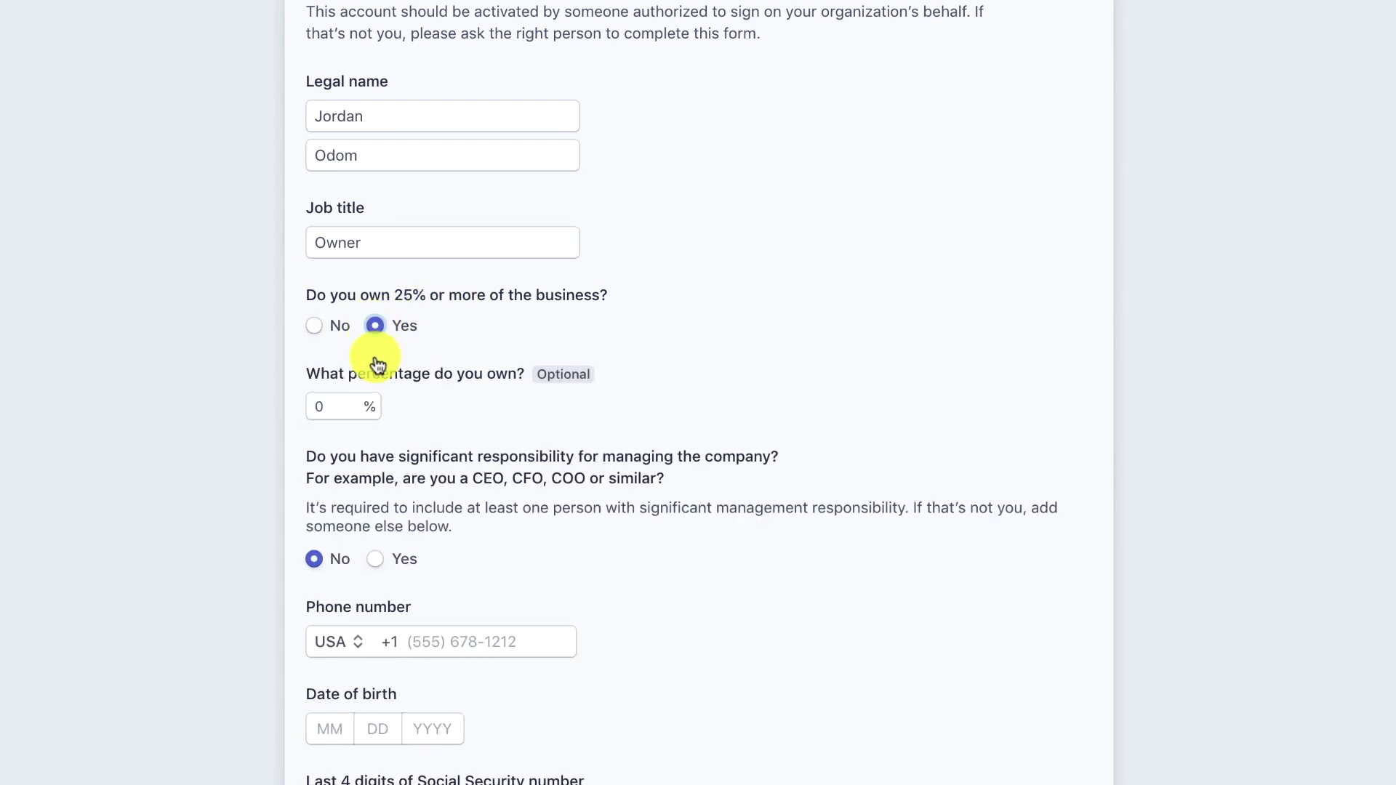
{"action": "left_click", "coordinate": [317, 406]}
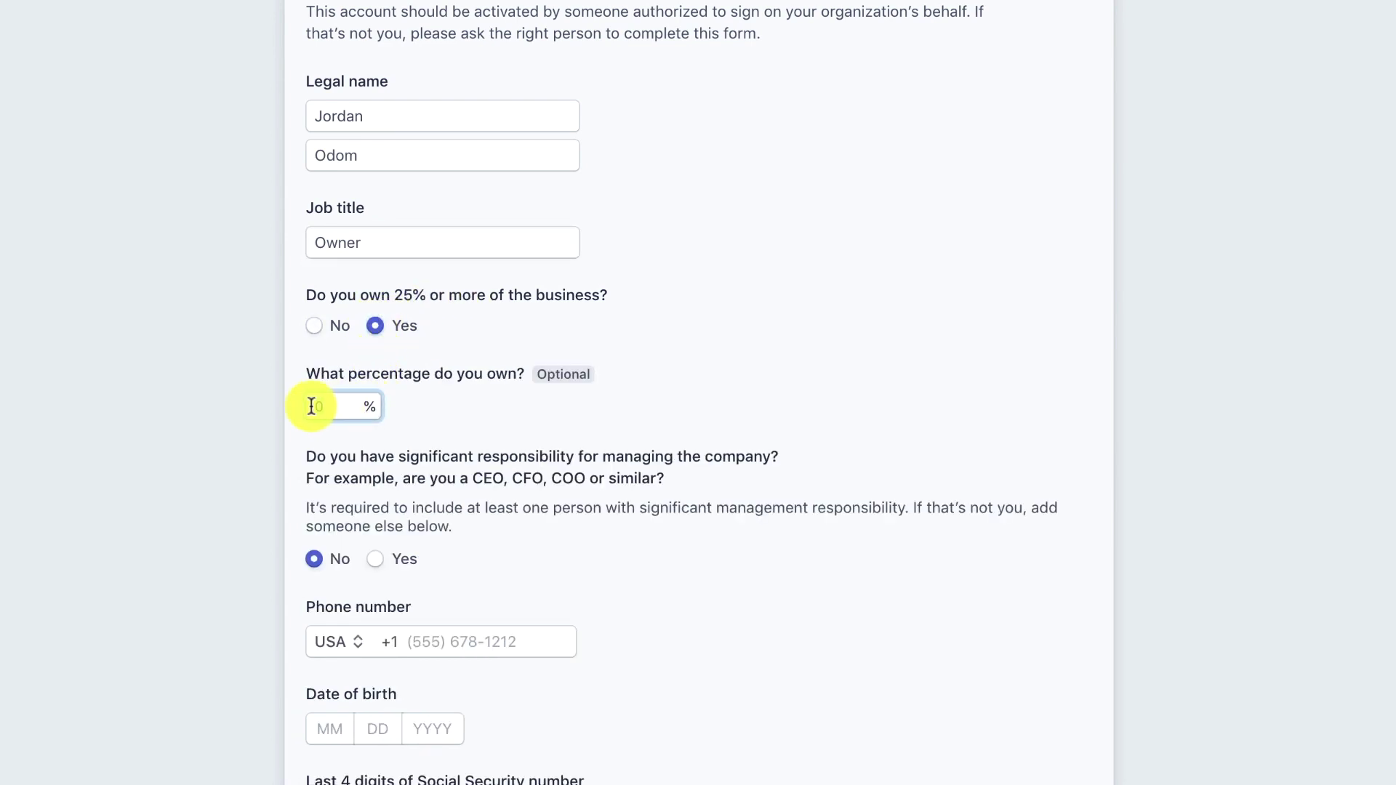
{"action": "type", "text": "75"}
{"action": "left_click", "coordinate": [434, 415]}
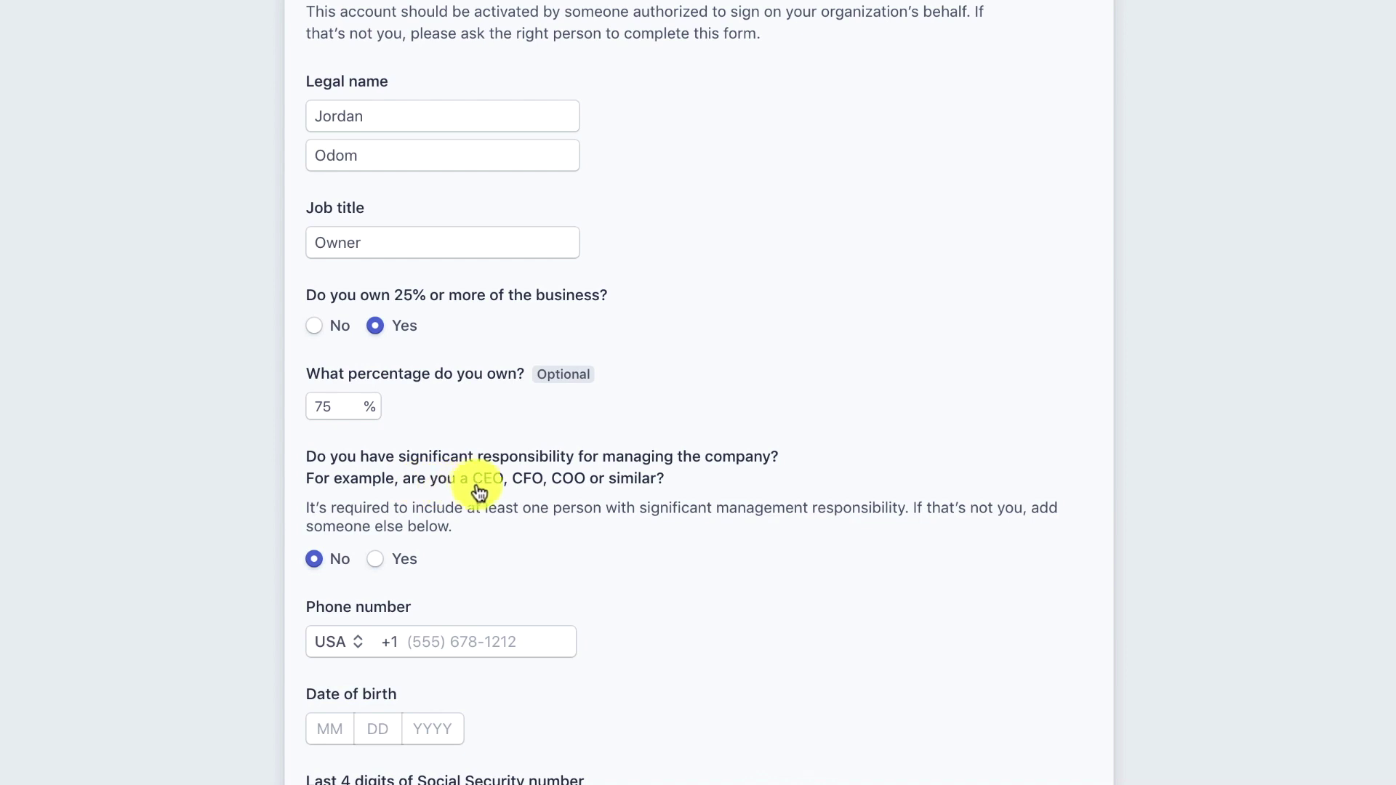
{"action": "left_click", "coordinate": [380, 568]}
Step: Fill in the representative's phone number and date of birth
{"action": "left_click", "coordinate": [427, 642]}
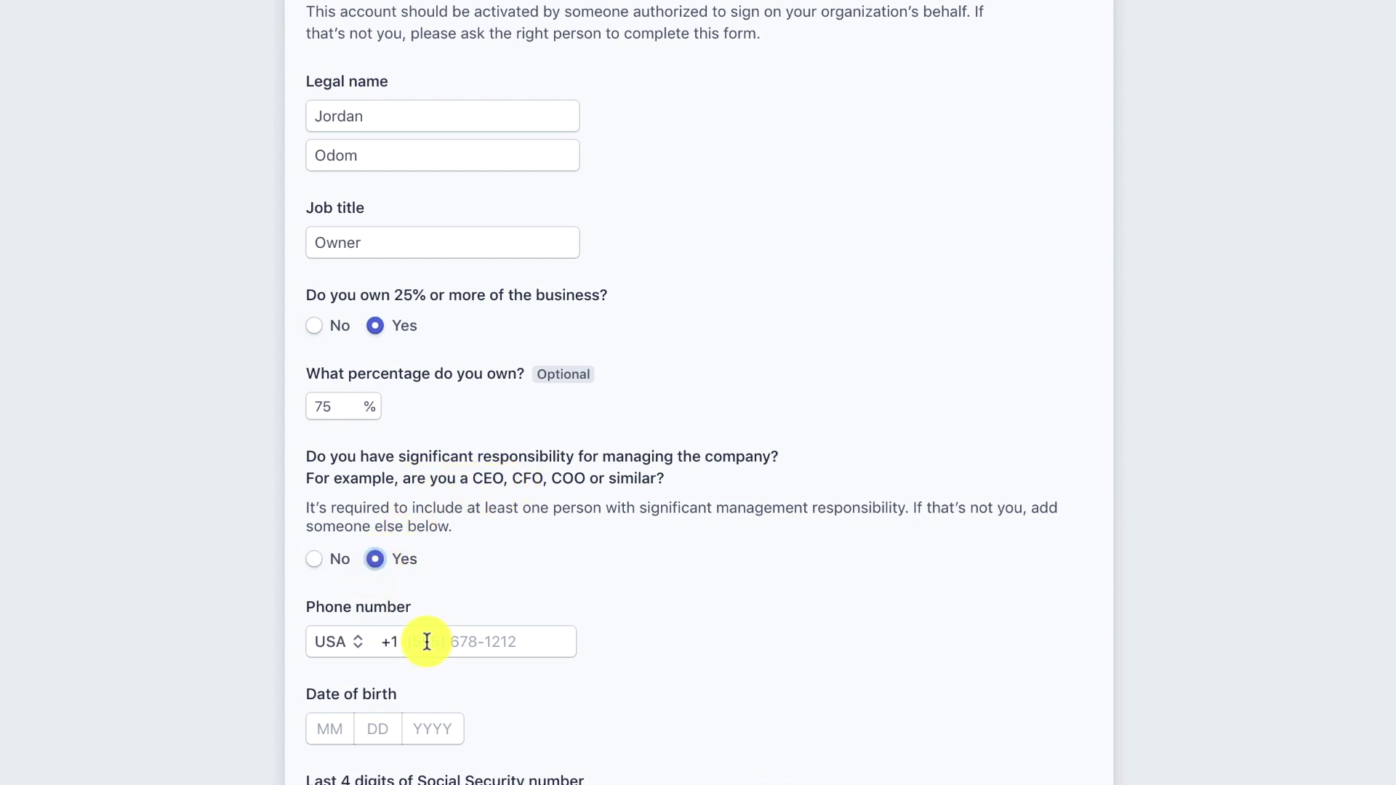
{"action": "left_click", "coordinate": [336, 730]}
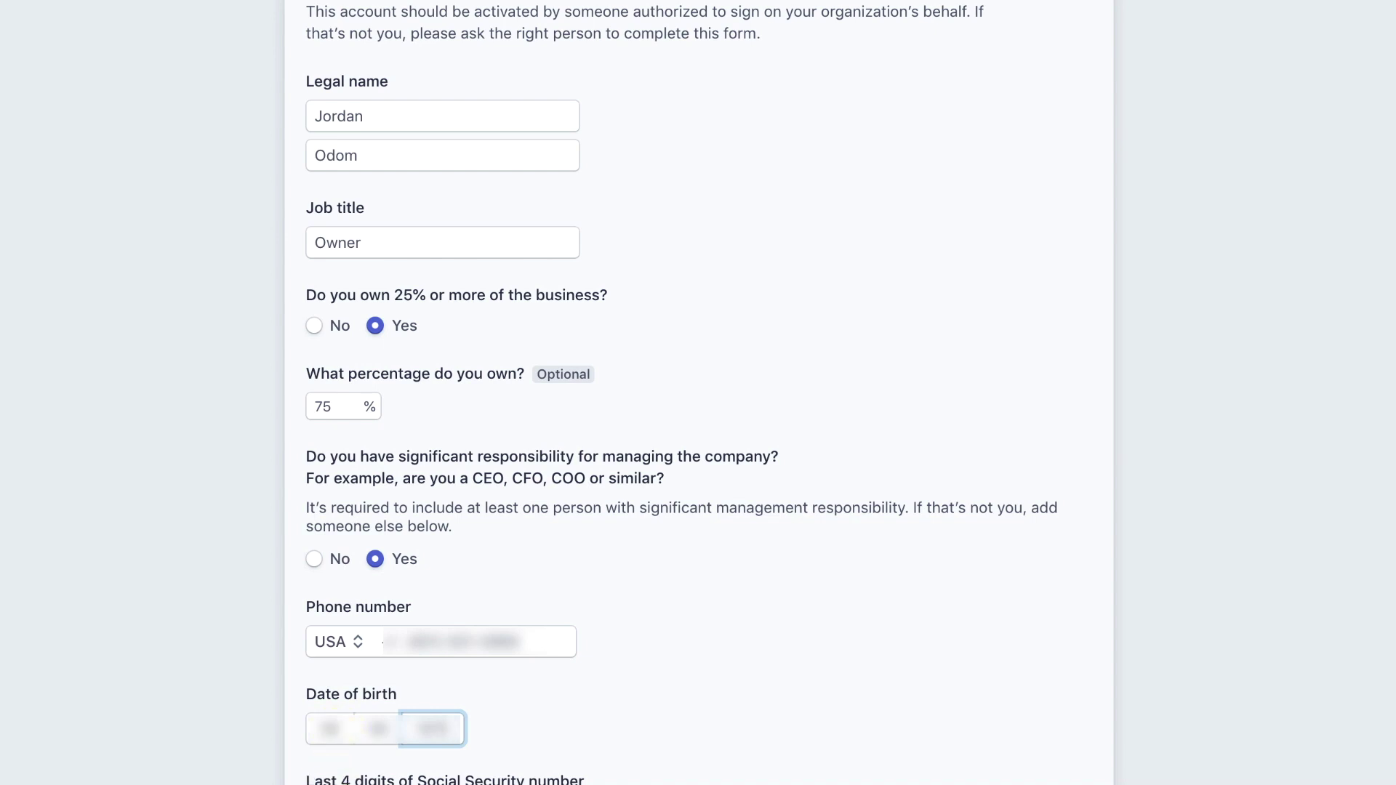
{"action": "key", "text": "Tab"}
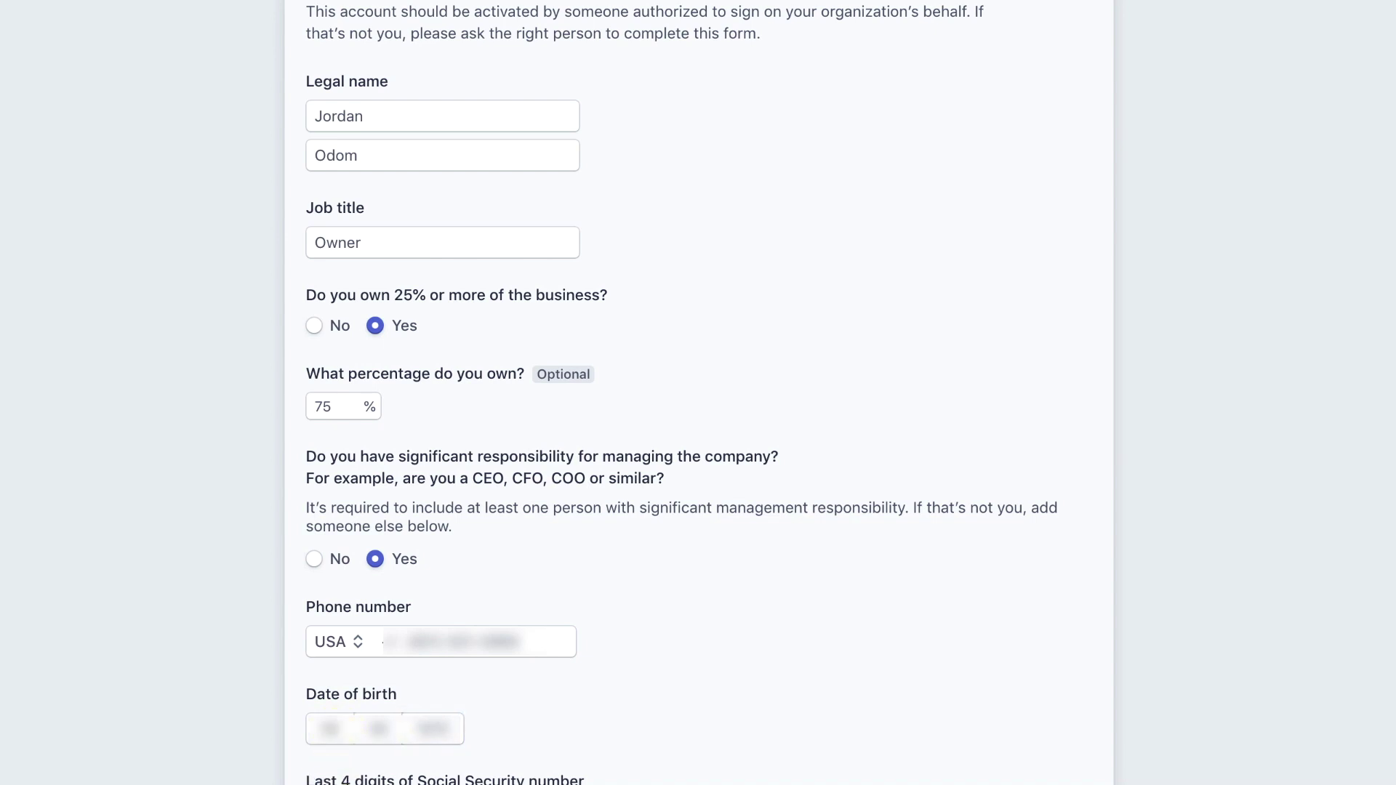
{"action": "key", "text": "Tab"}
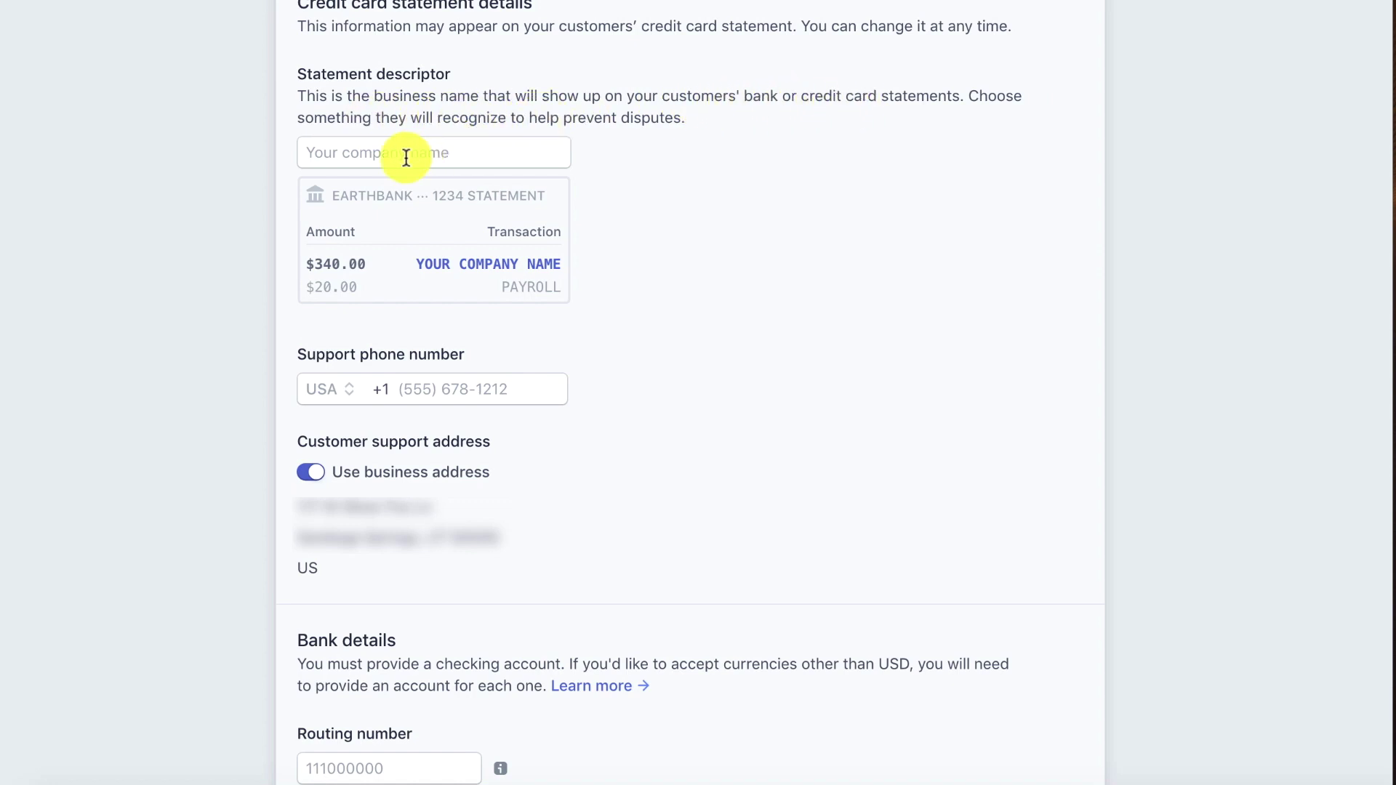
Step: Type the business name as statement descriptor and enter a support phone number
{"action": "type", "text": "Jor"}
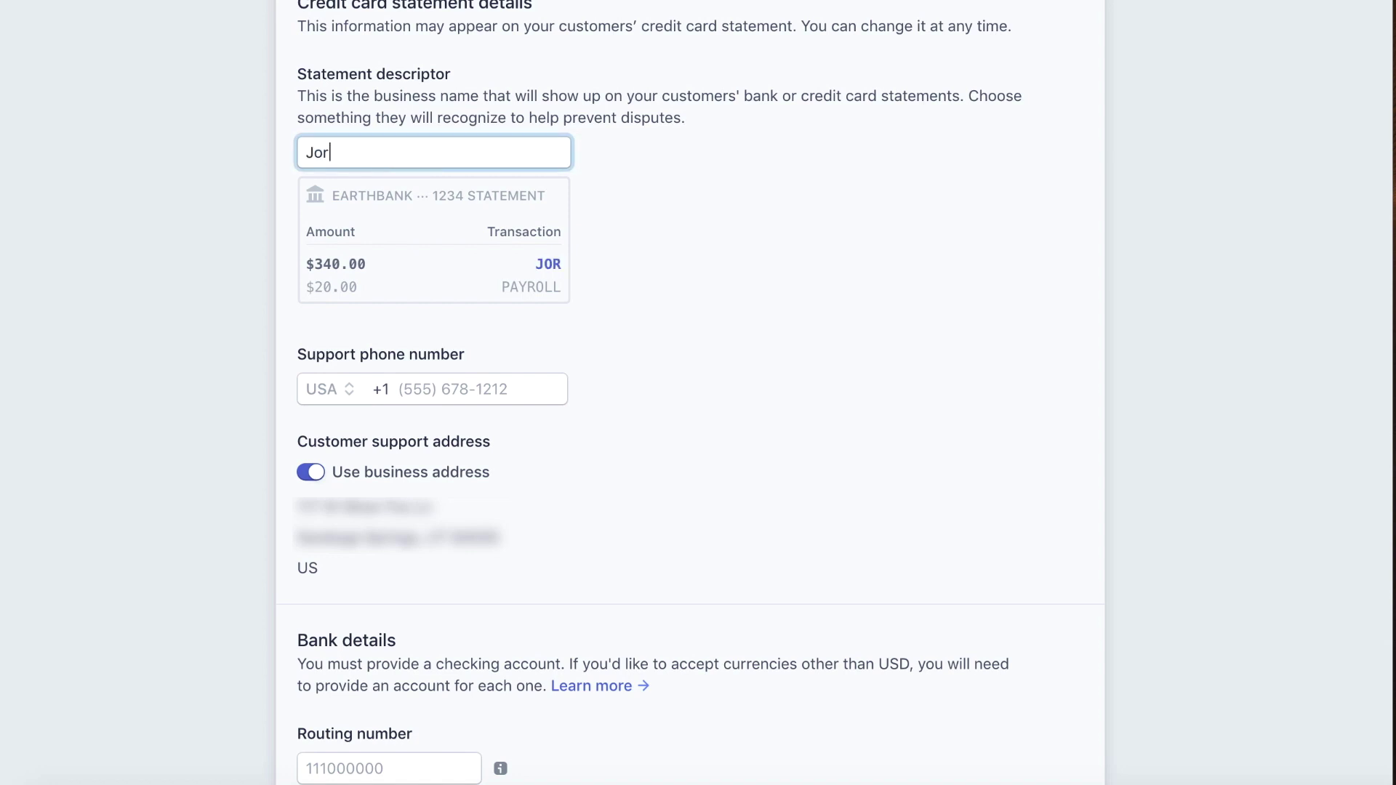
{"action": "type", "text": "dan Outside"}
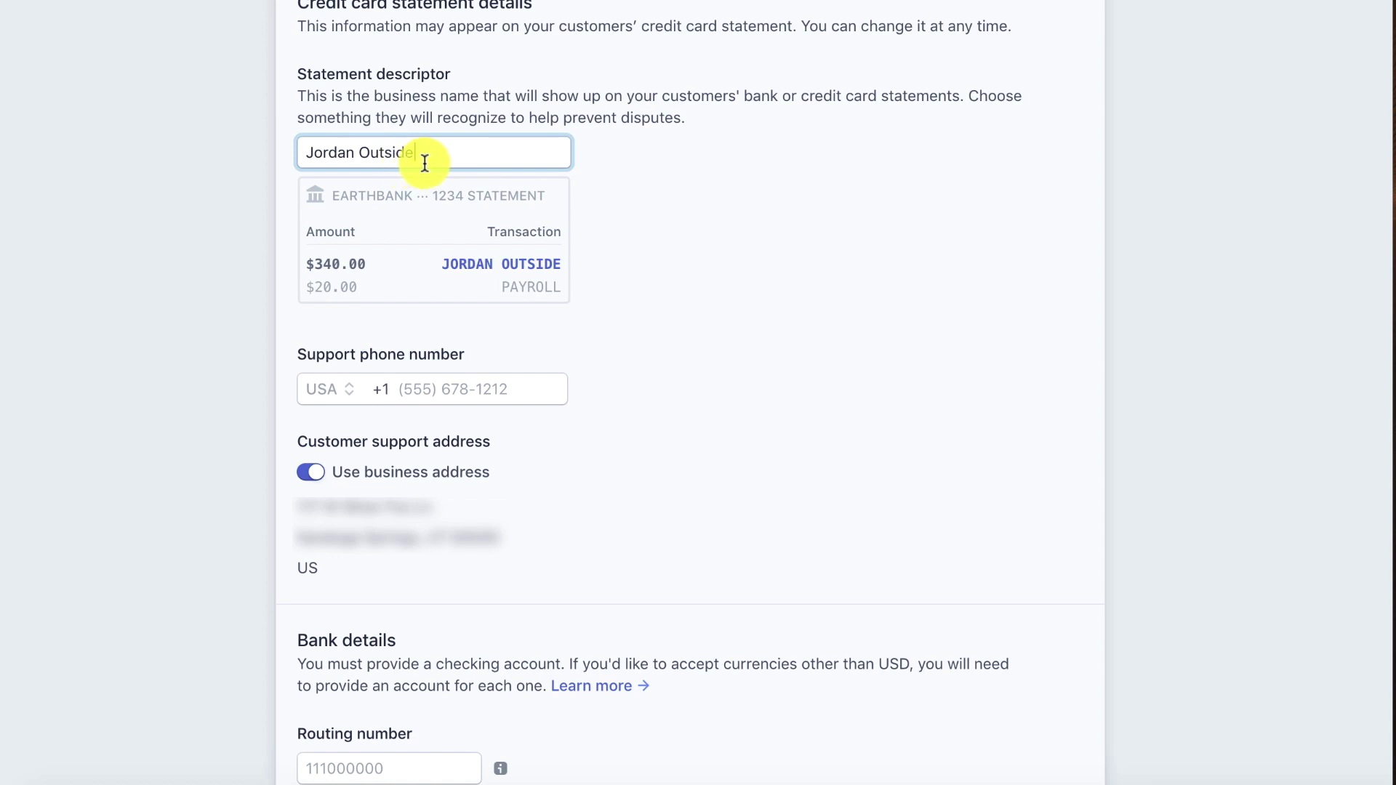
{"action": "left_click", "coordinate": [422, 393]}
{"action": "type", "text": "555555"}
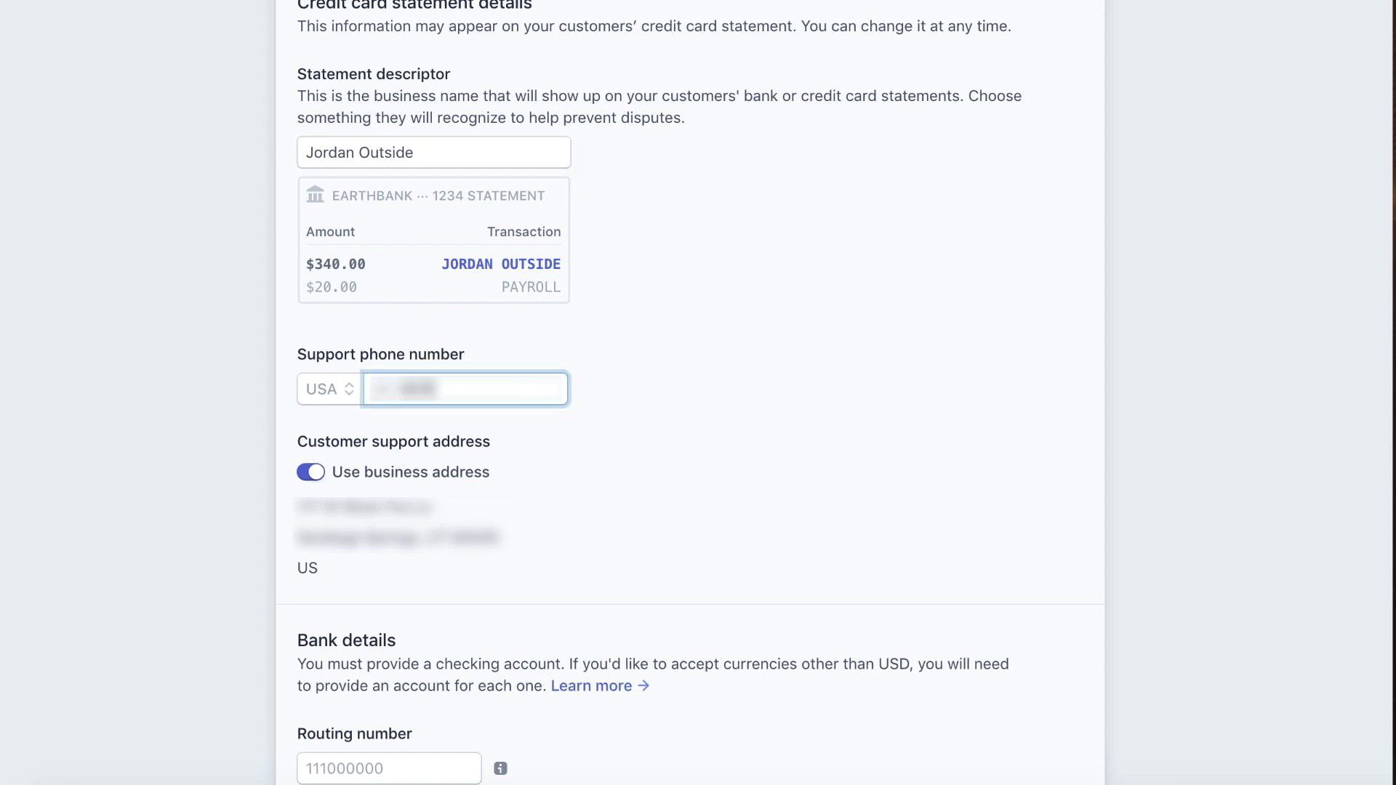
{"action": "type", "text": "5555"}
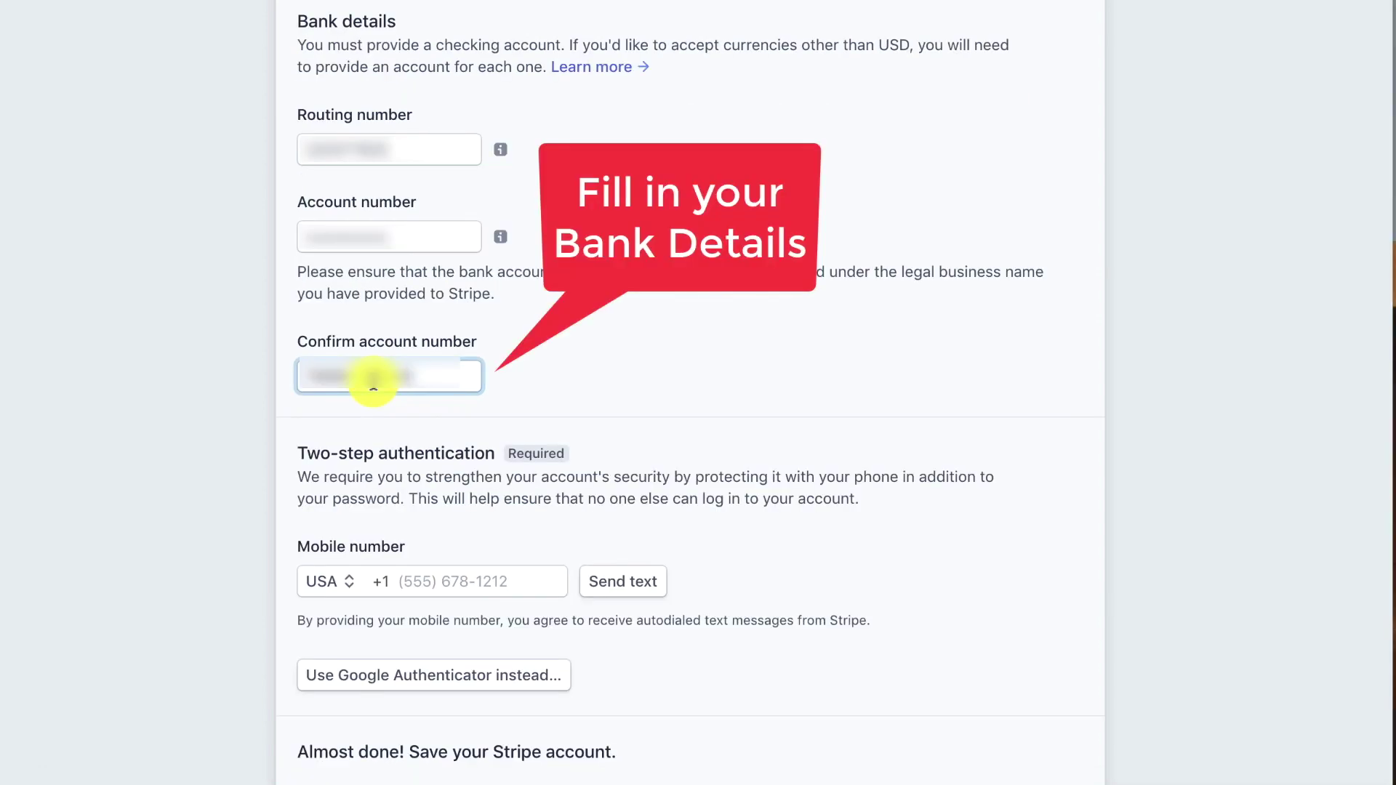
Step: Enable Stripe two-step authentication with the mobile number, confirming the texted verification code
{"action": "scroll", "coordinate": [373, 377], "scroll_direction": "down", "scroll_amount": 5}
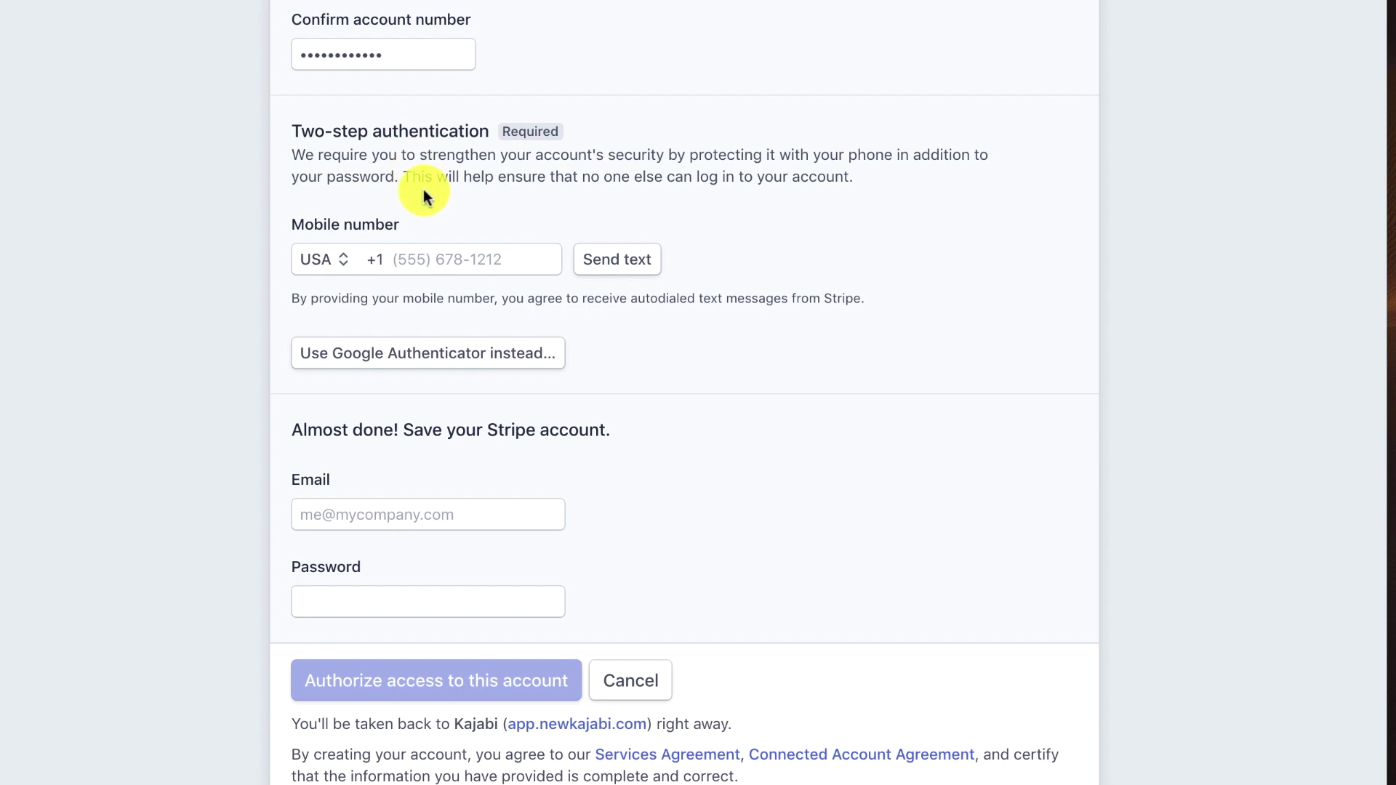
{"action": "left_click", "coordinate": [437, 258]}
{"action": "type", "text": "55555555555"}
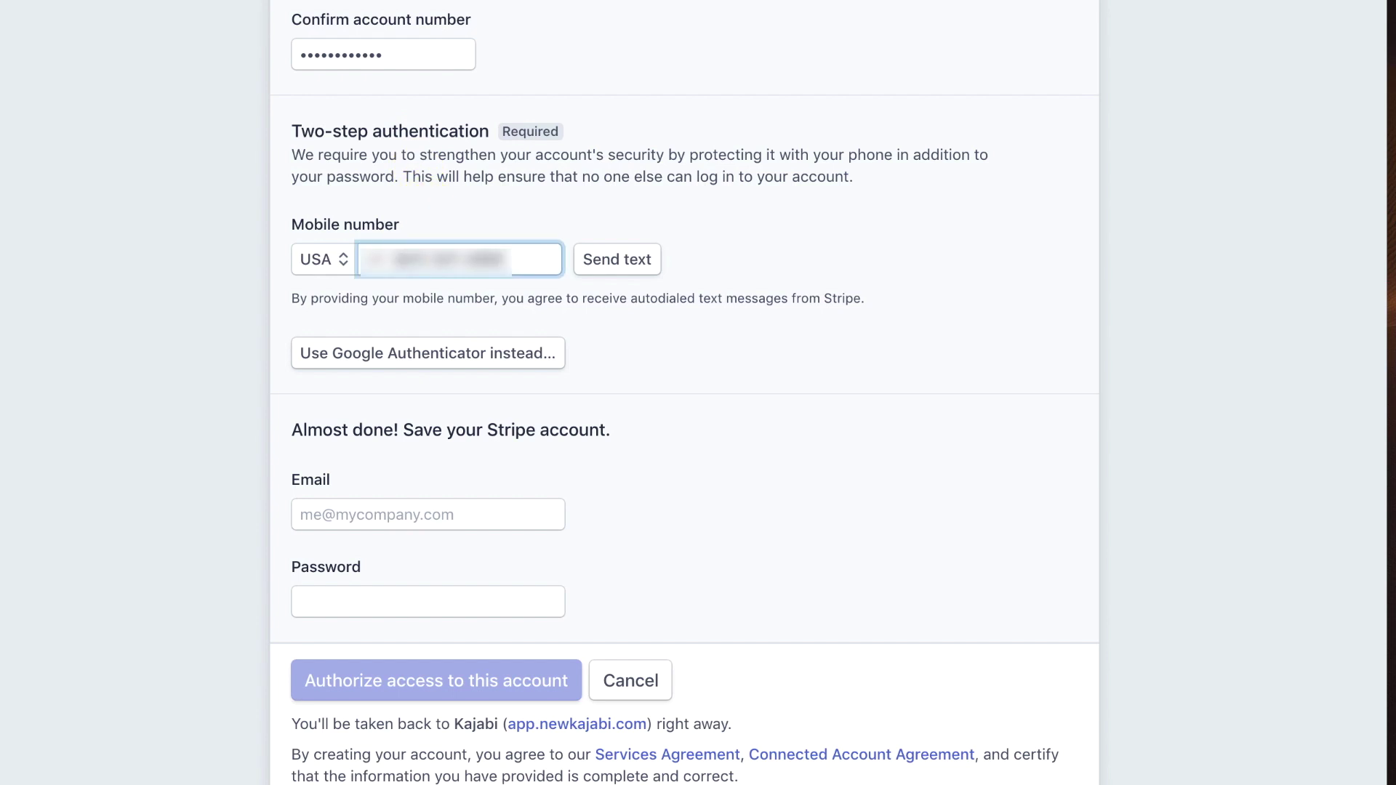
{"action": "left_click", "coordinate": [637, 269]}
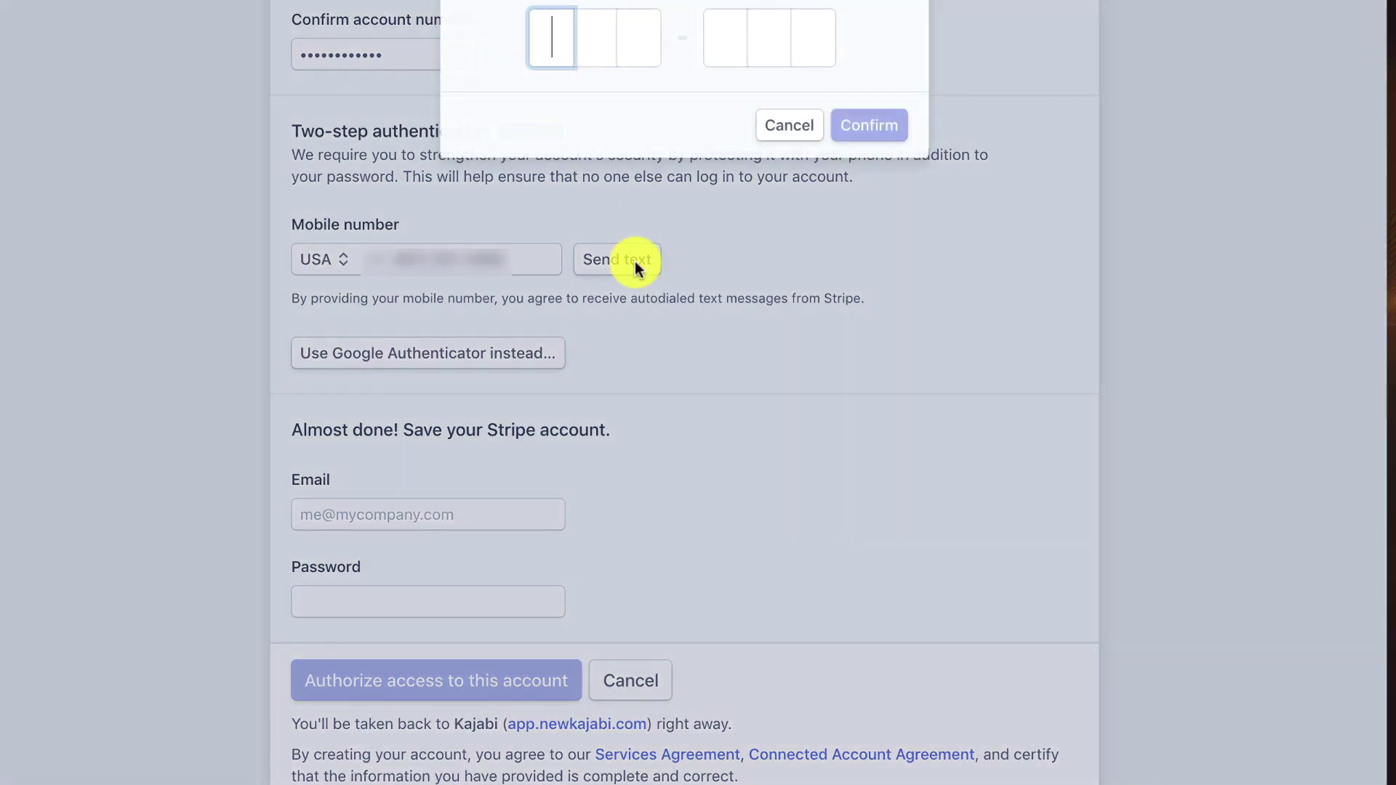
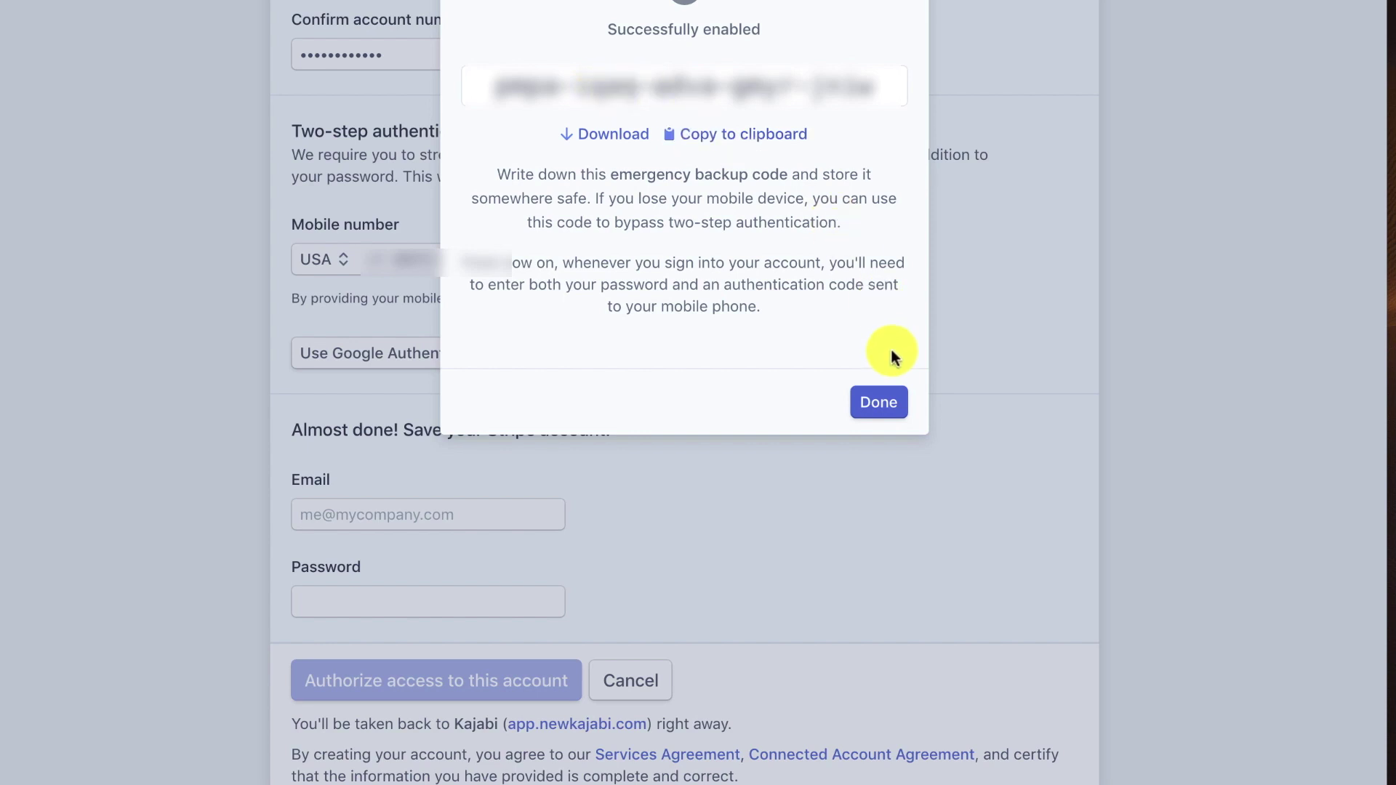
{"action": "left_click", "coordinate": [879, 402]}
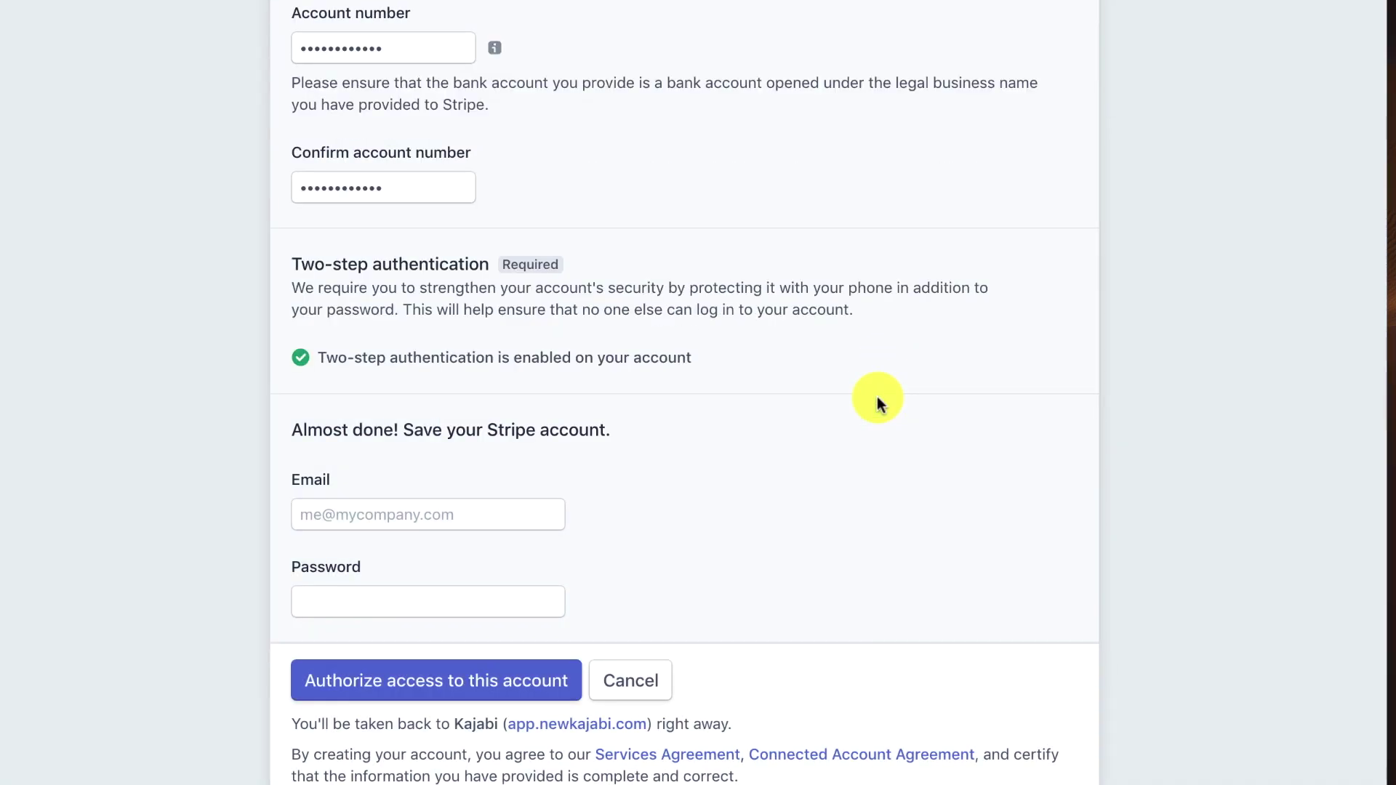
Step: Autofill the saved Stripe email and password, then authorize Kajabi's access to the account
{"action": "left_click", "coordinate": [342, 514]}
{"action": "key", "text": "Down"}
{"action": "key", "text": "Return"}
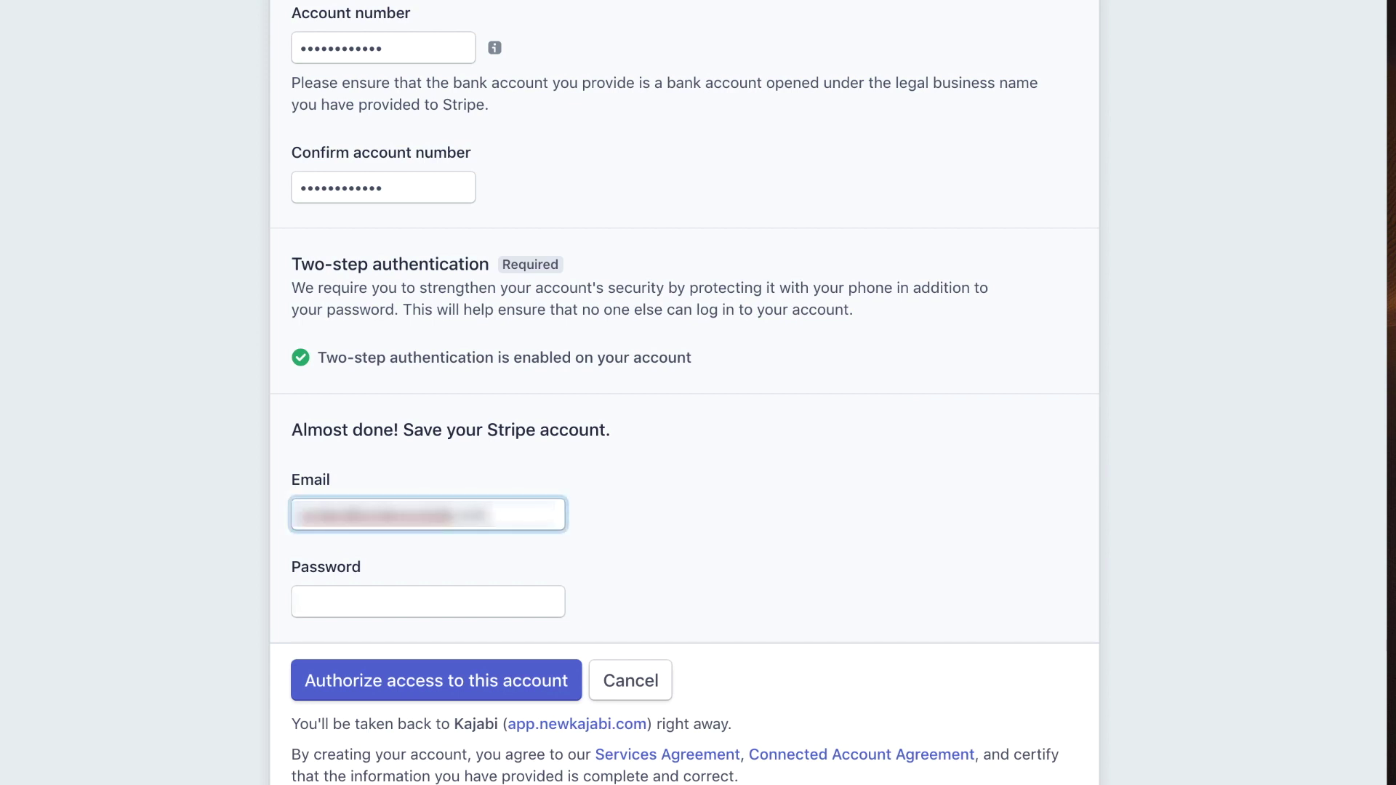
{"action": "left_click", "coordinate": [340, 599]}
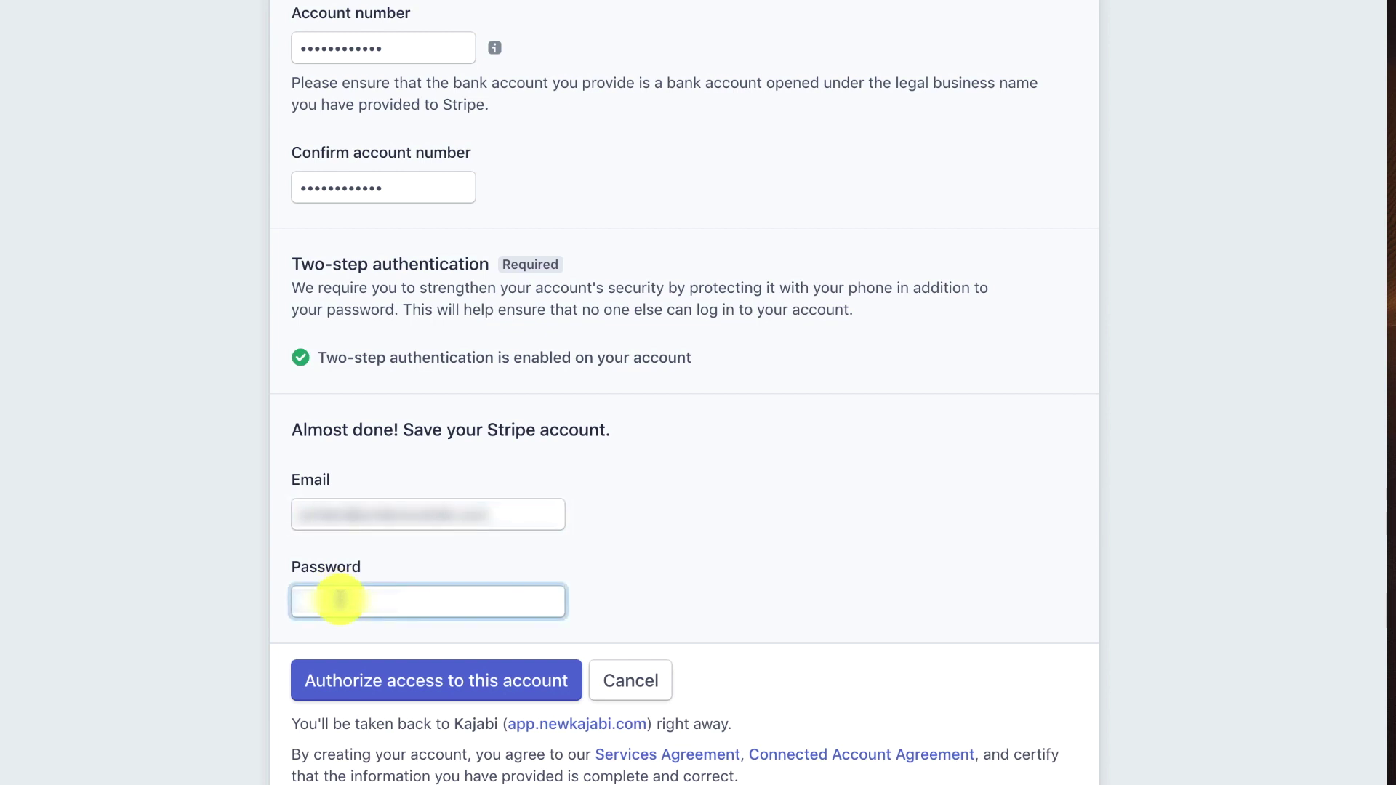
{"action": "key", "text": "Return"}
{"action": "left_click", "coordinate": [414, 688]}
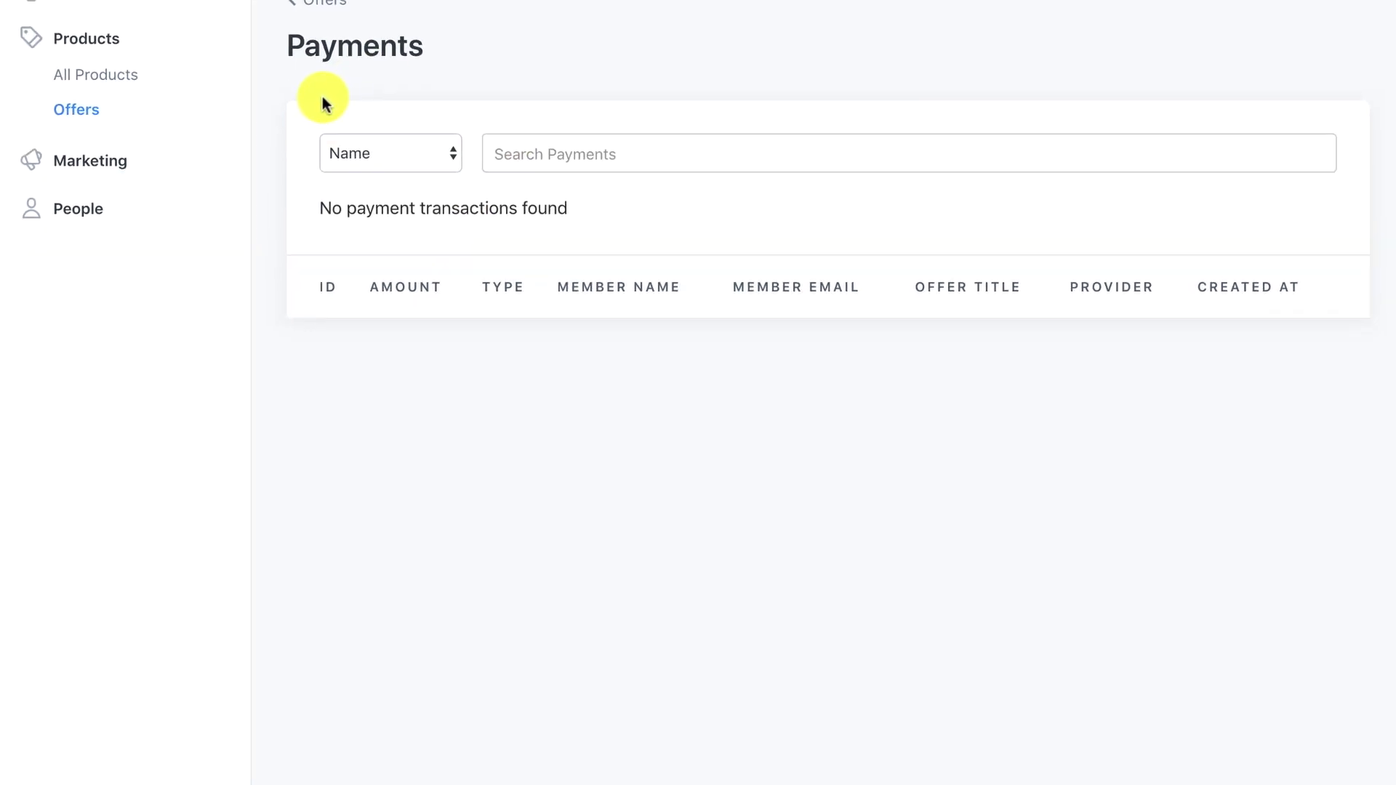
Step: In Settings > Payment Integrations, view the connected Stripe integration, then the PayPal integration page
{"action": "left_click", "coordinate": [95, 749]}
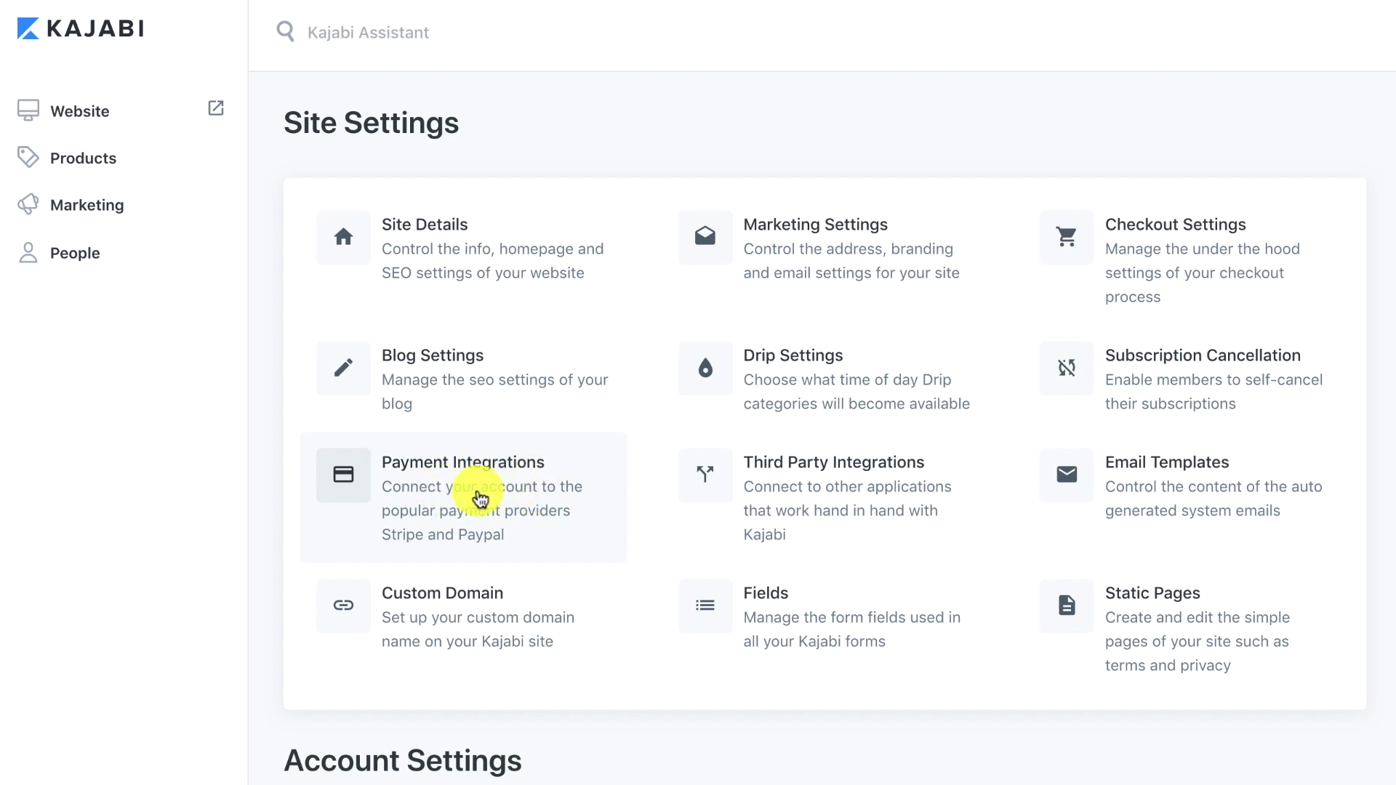
{"action": "left_click", "coordinate": [483, 501]}
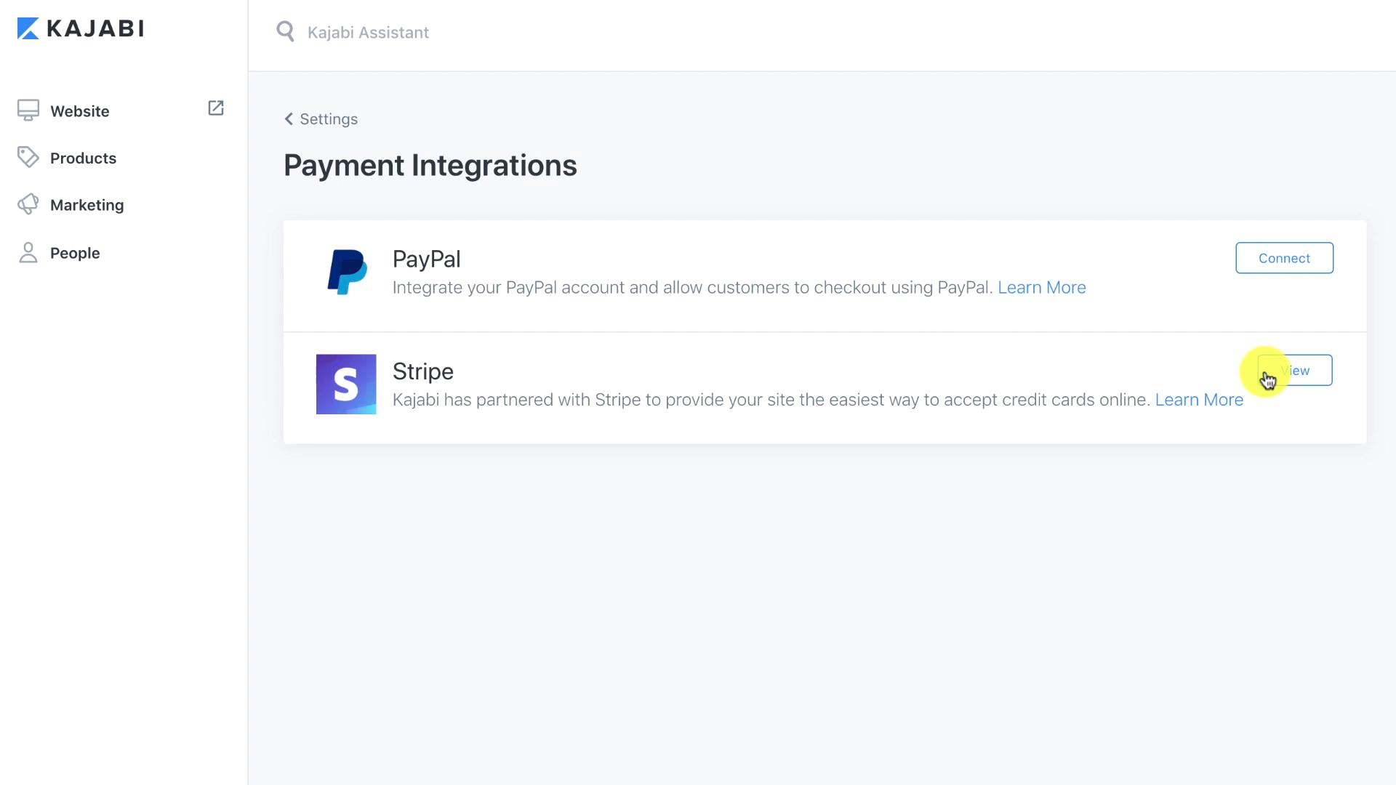
{"action": "left_click", "coordinate": [1293, 381]}
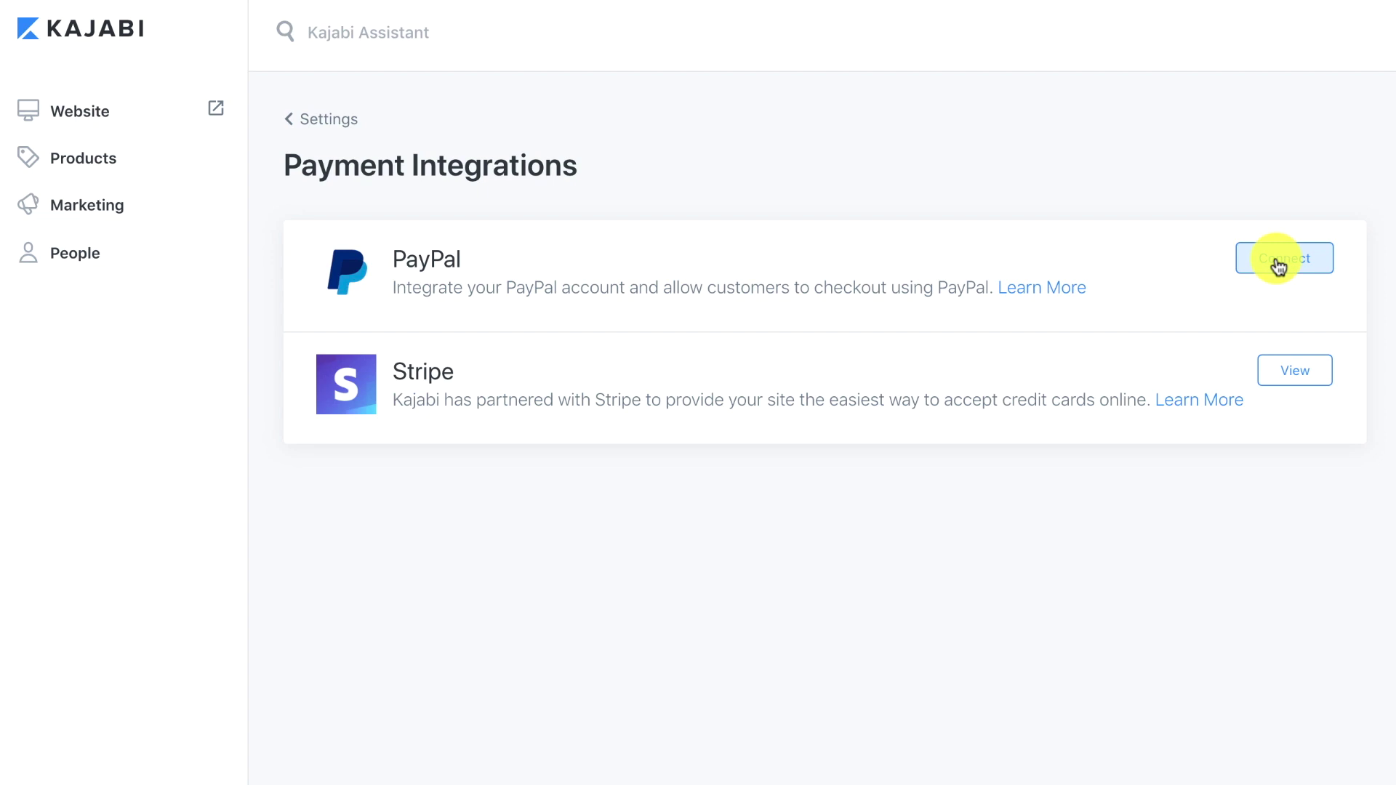
{"action": "left_click", "coordinate": [1279, 266]}
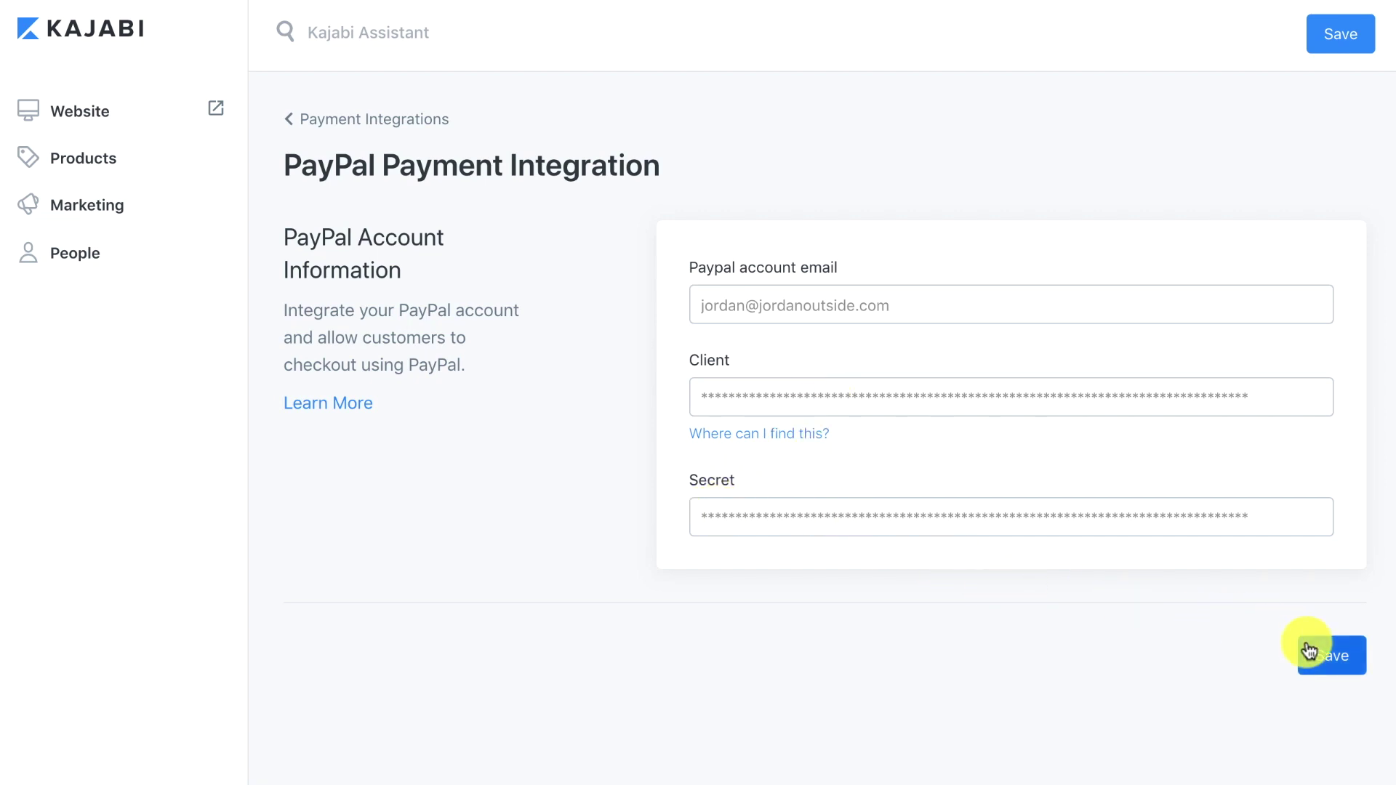
{"action": "left_click", "coordinate": [376, 122]}
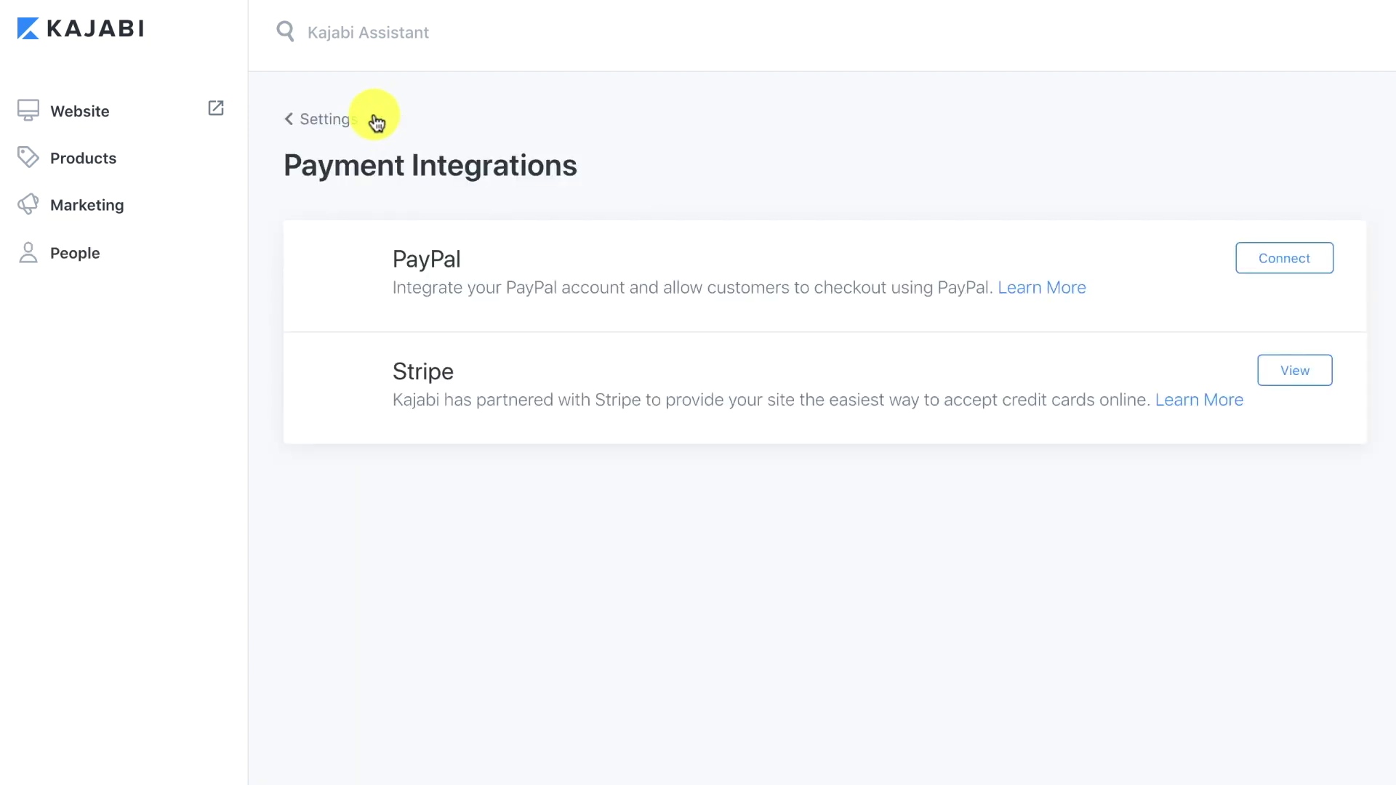
Step: Use the Settings back link above Payment Integrations to reach the Site Settings overview
{"action": "left_click", "coordinate": [327, 122]}
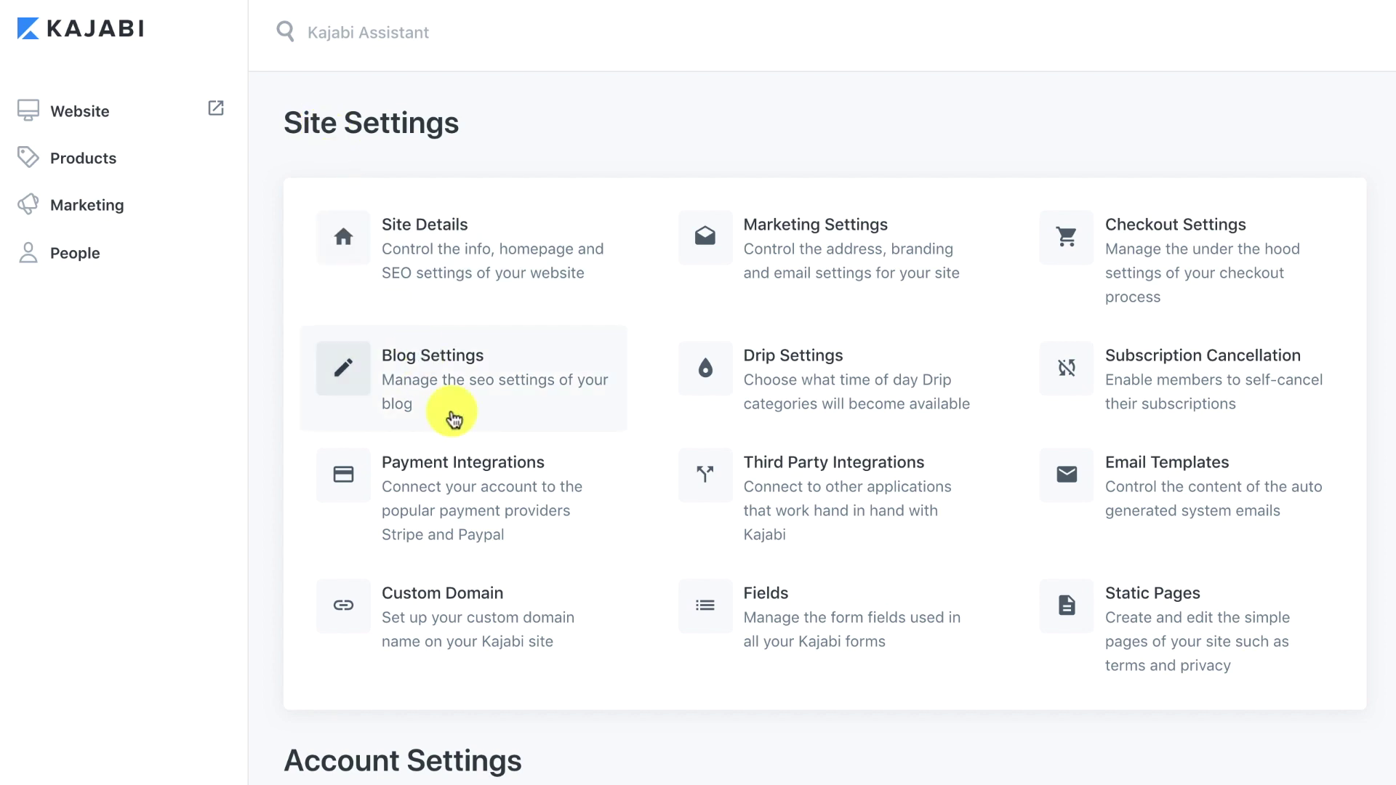